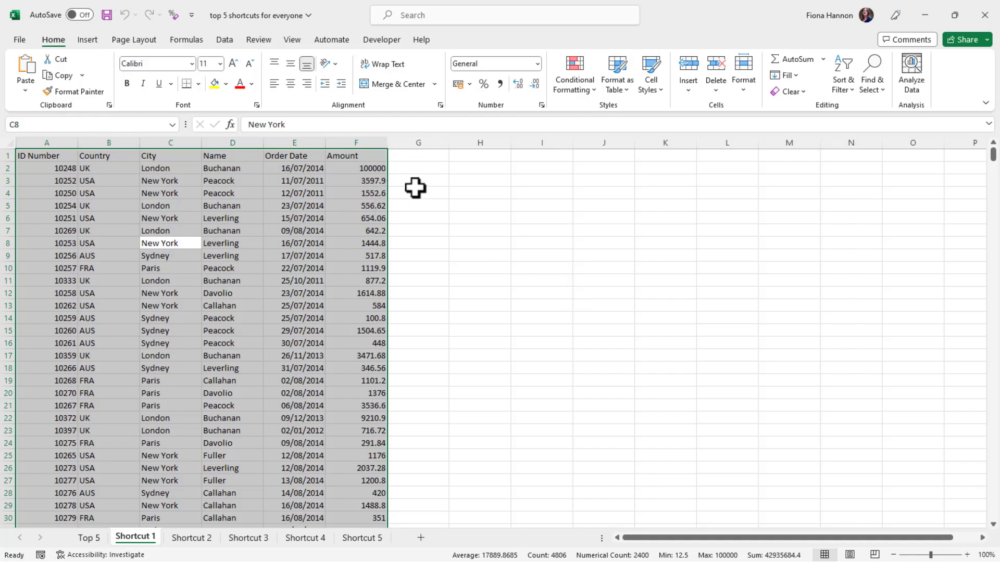
Step: Go to the end of the order data, pick an Order Date cell, and jump to that column's first and last cells
drag(993, 155, 997, 531)
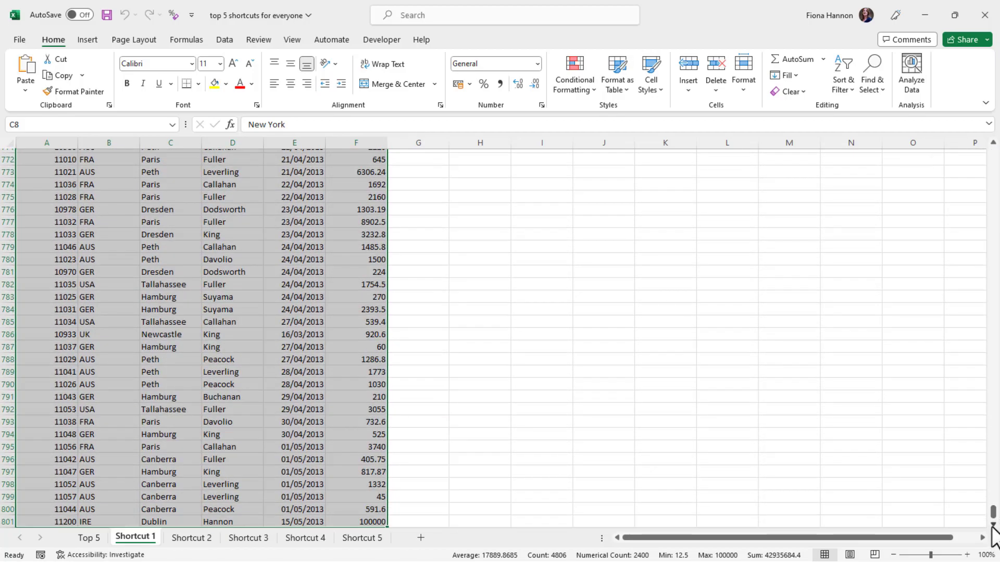
click(994, 526)
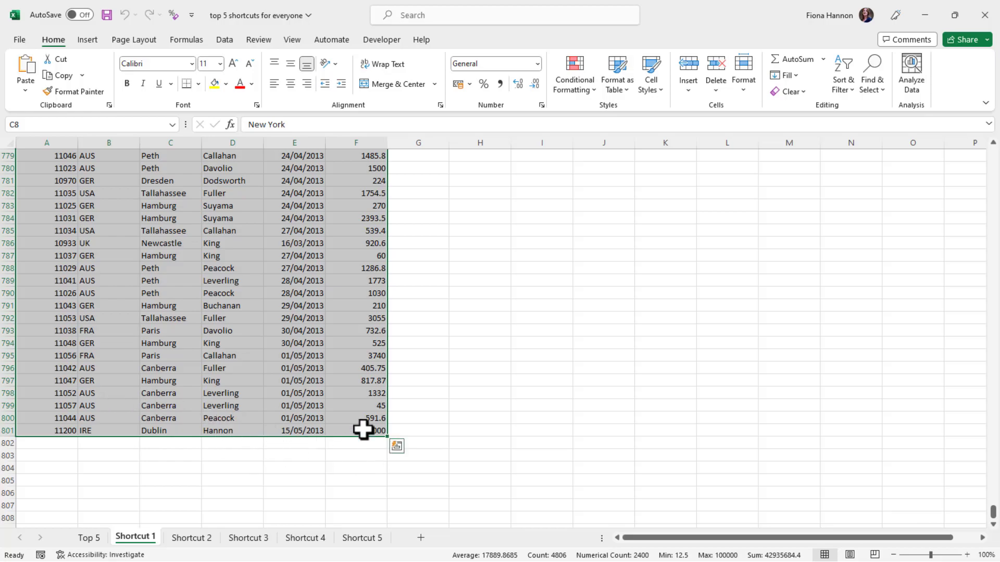
click(319, 325)
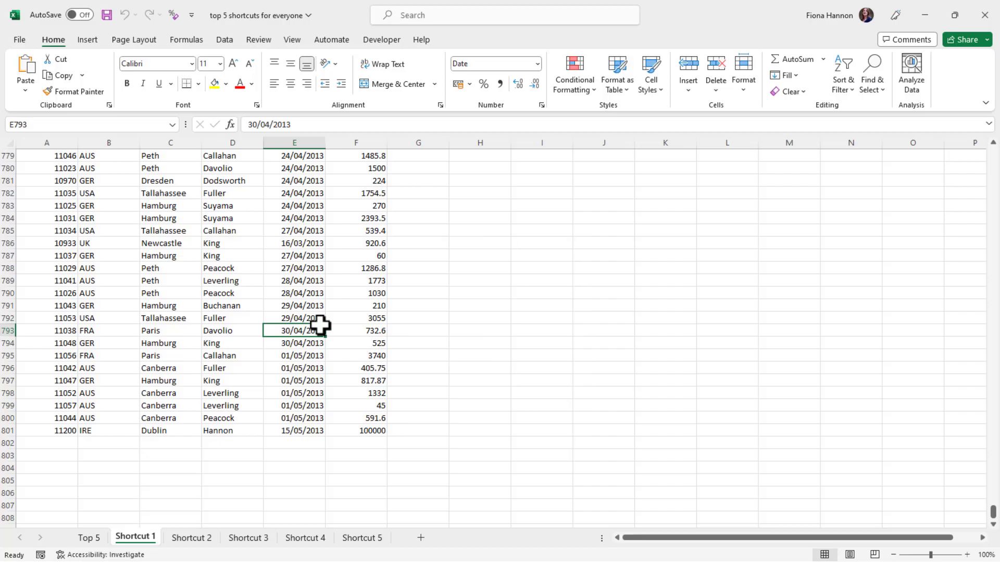
key(ctrl+Up)
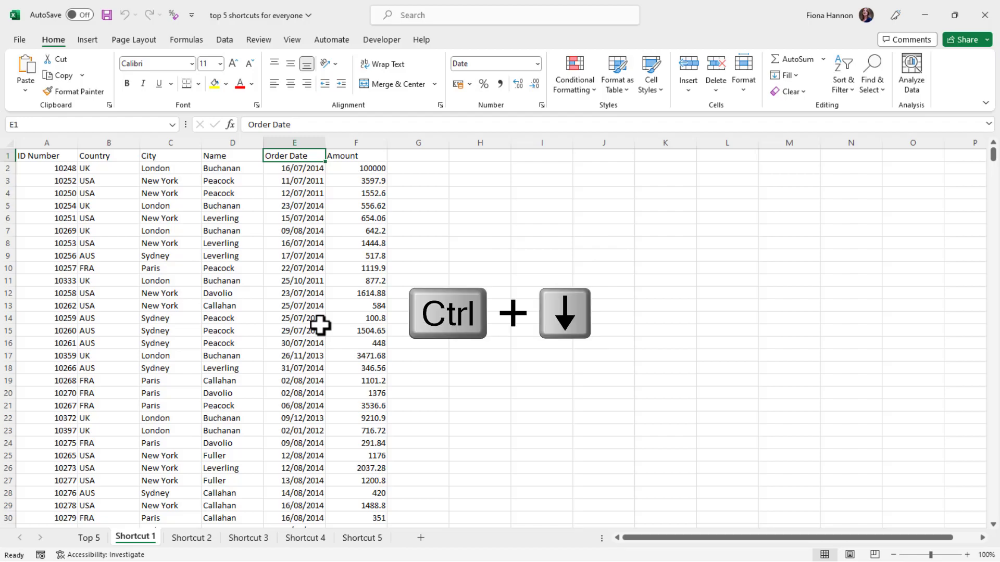
key(ctrl+Down)
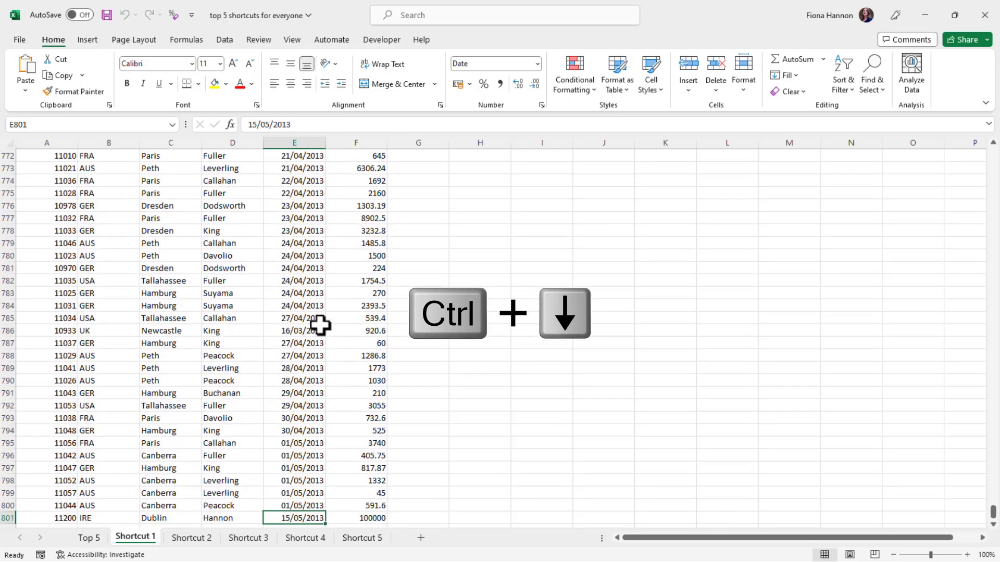
Step: Jump between the outer edges and corners of the data range, finishing on the ID Number header in A1
key(ctrl+Left)
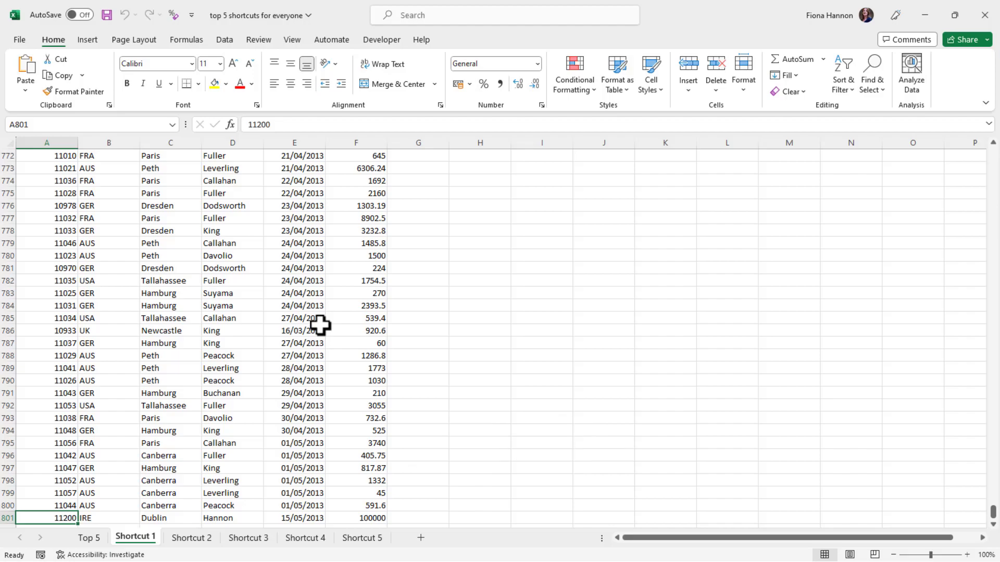
key(ctrl+Right)
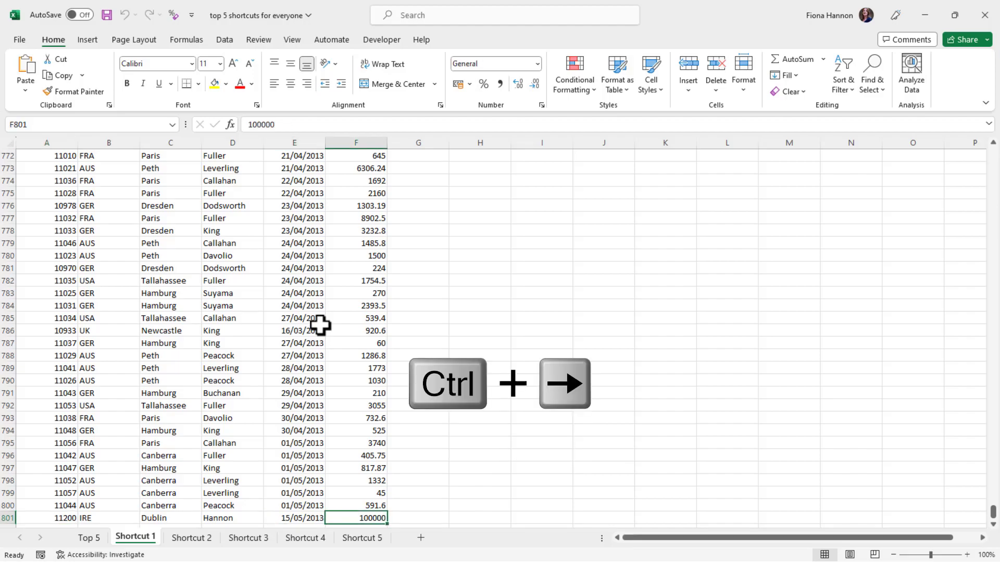
key(ctrl+Left)
key(ctrl+Up)
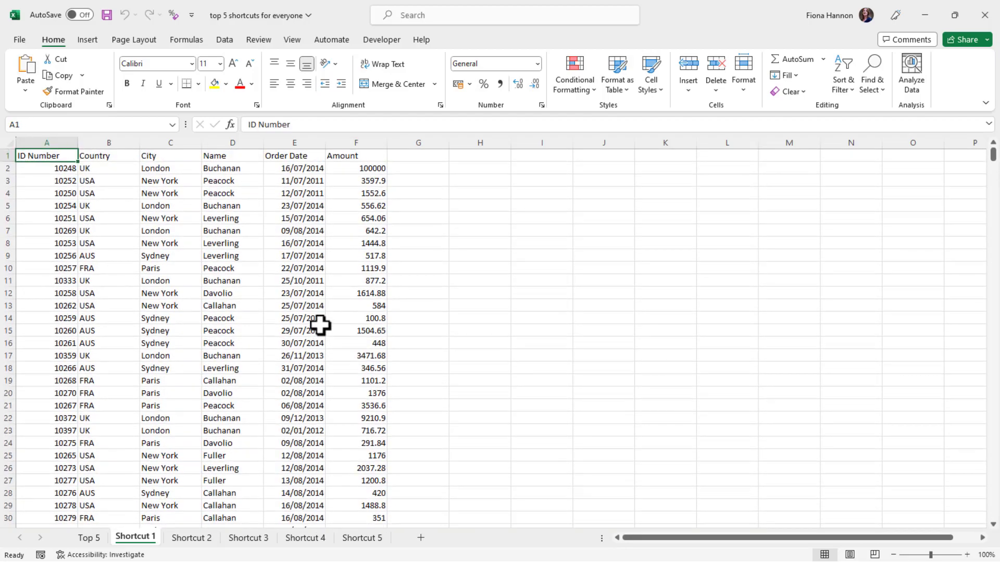
key(ctrl+Right)
key(ctrl+Down)
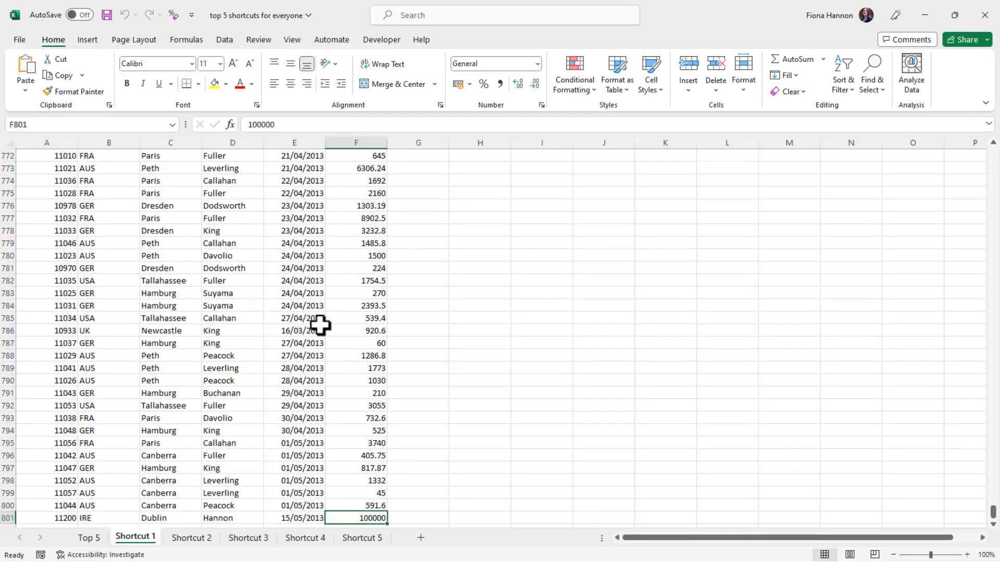
key(ctrl+Left)
key(ctrl+Up)
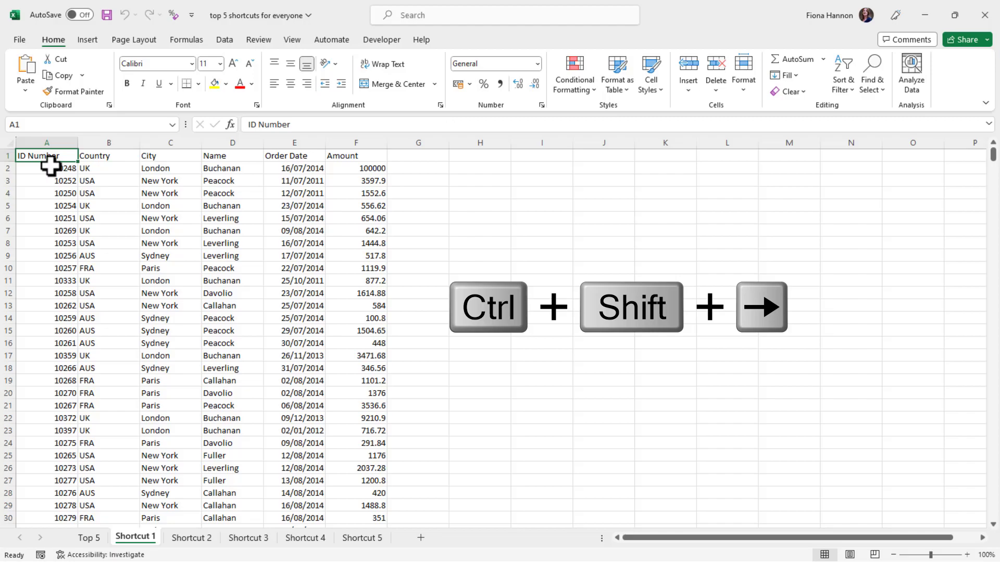
Step: Select the header row from A1 to the last column, and the whole Amount column from F1 down to its last entry
key(ctrl+shift+Right)
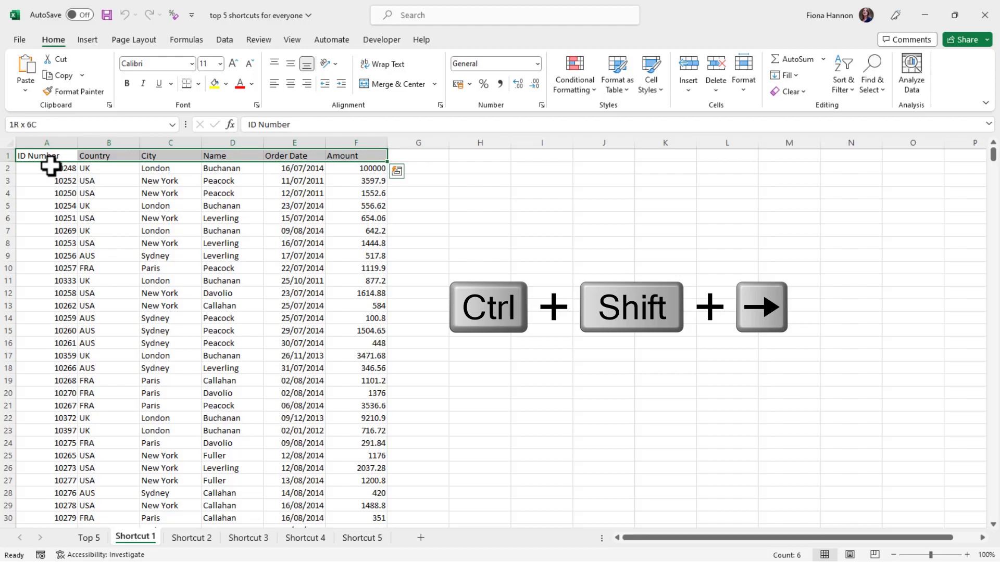
click(334, 182)
click(341, 154)
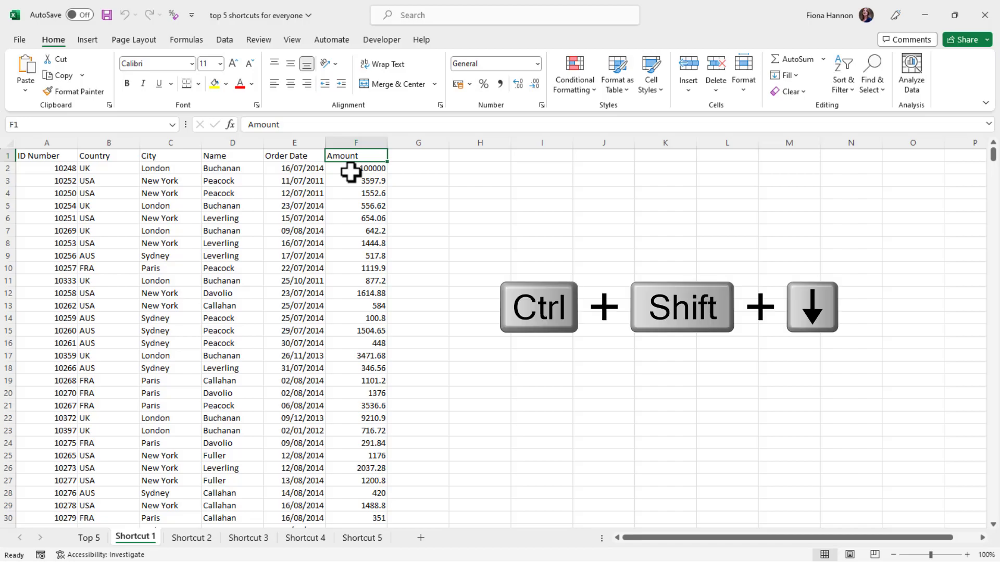
key(ctrl+shift+Down)
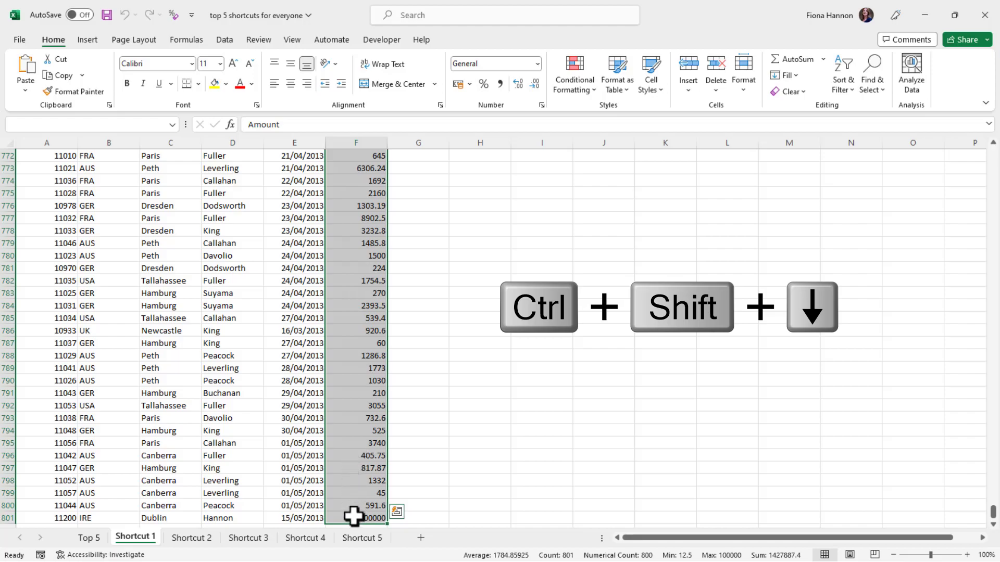
click(272, 372)
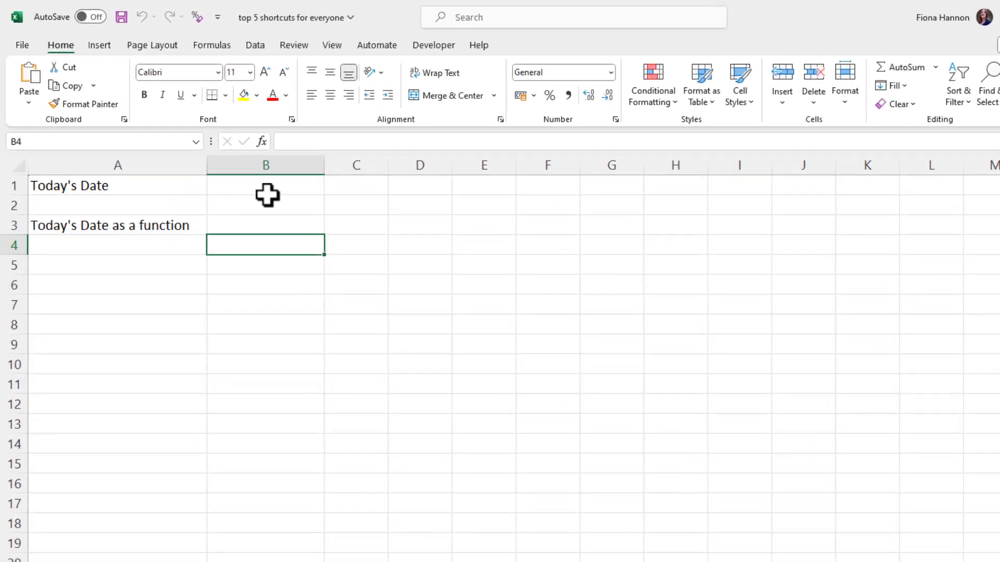
Step: Insert the current date as a fixed value in cell B1 beside Today's Date
click(235, 167)
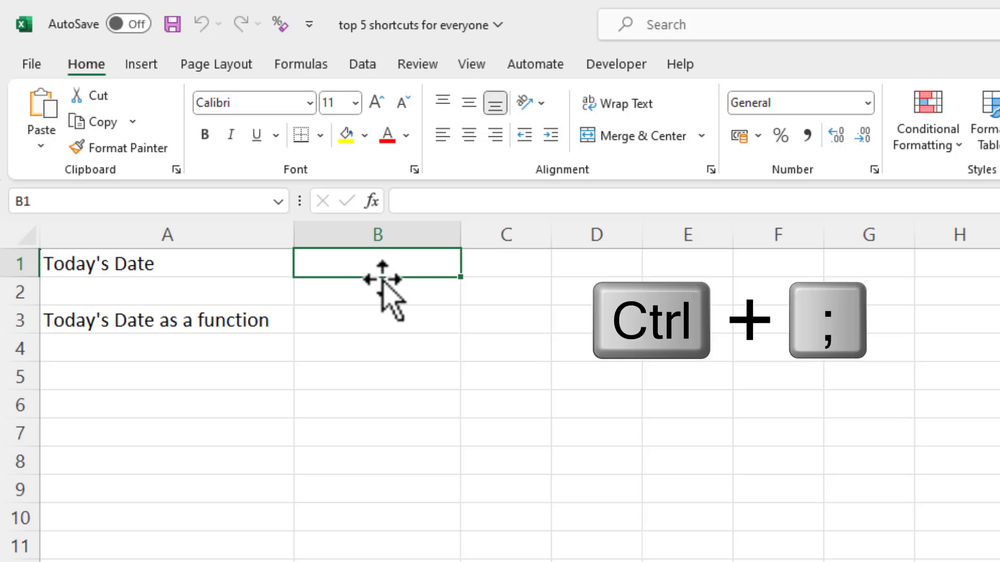
key(ctrl+semicolon)
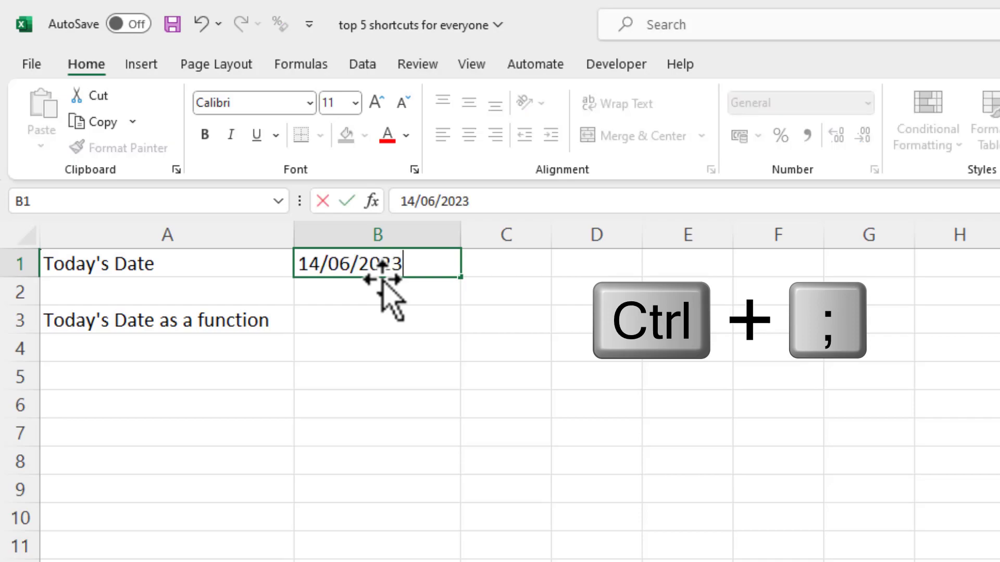
click(370, 302)
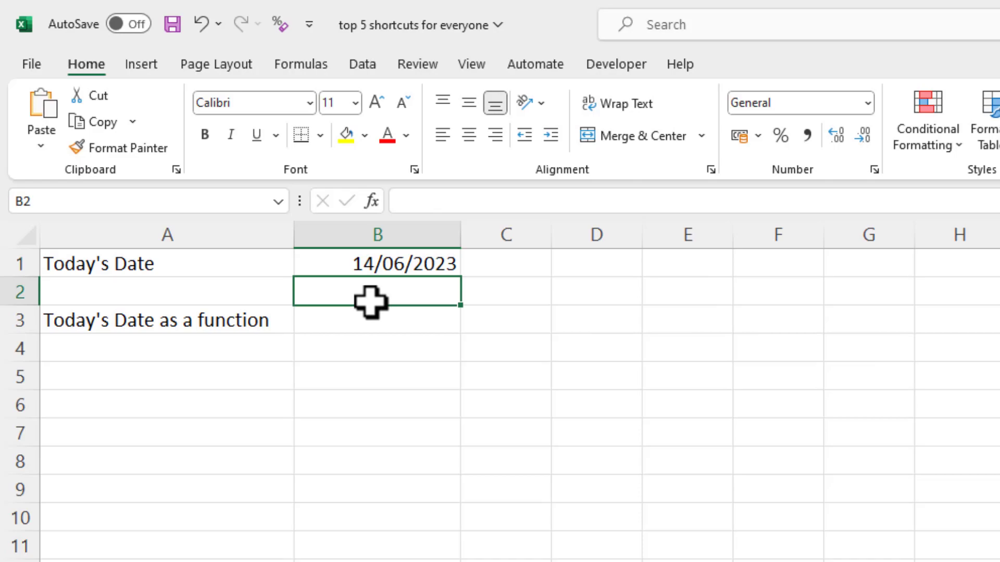
Step: Enter the formula =TODAY() in cell B3 beside Today's Date as a function
click(368, 323)
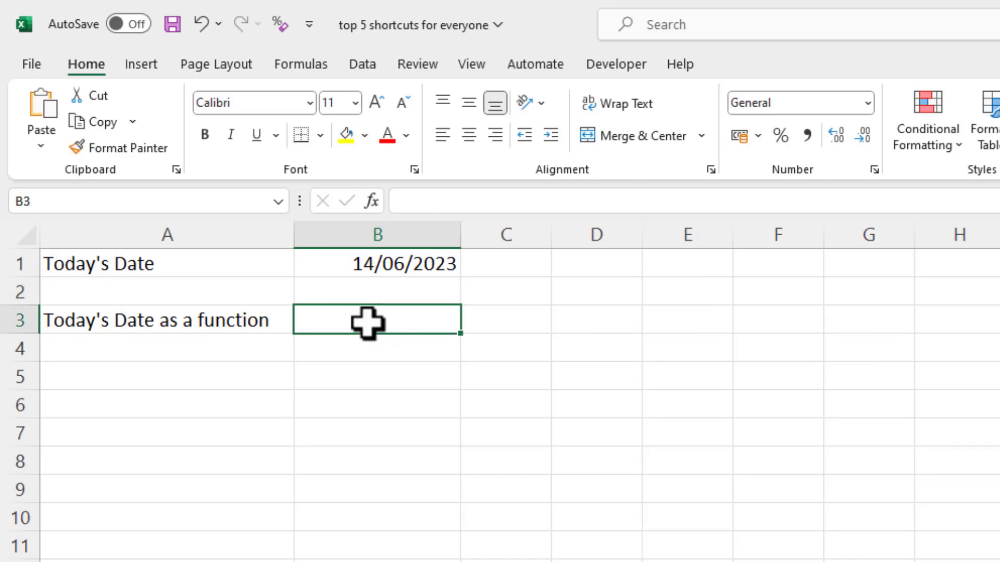
text(=)
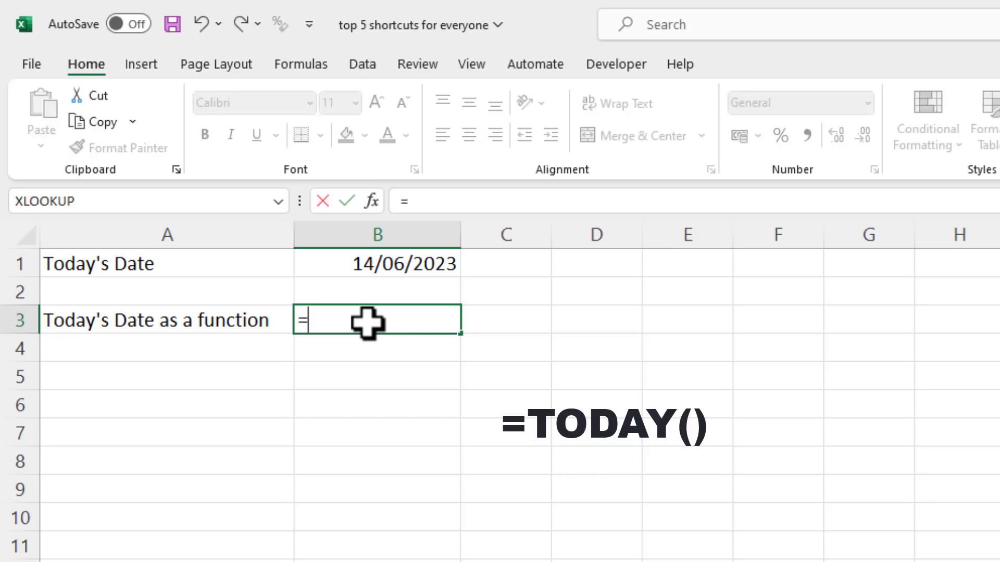
text(today)
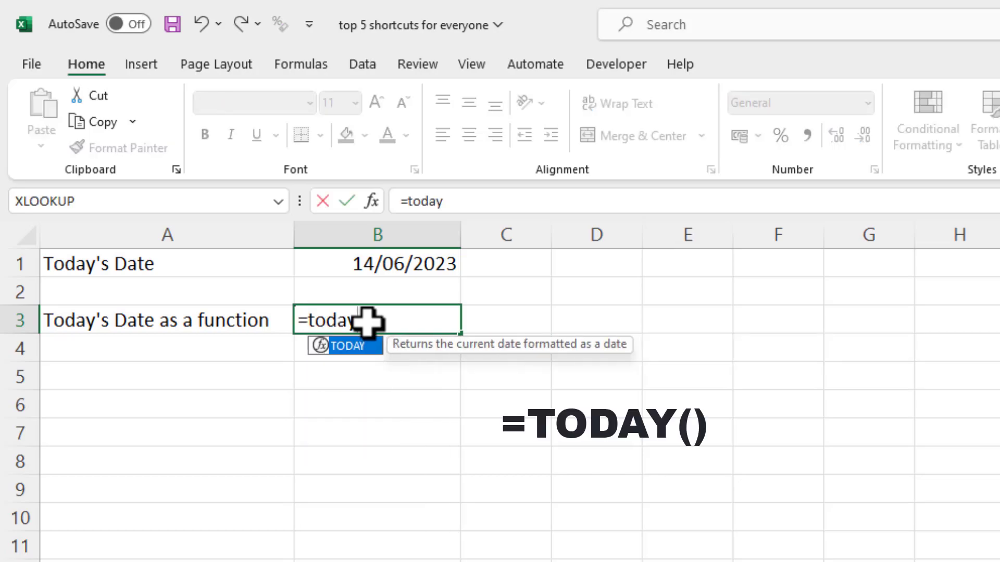
text(())
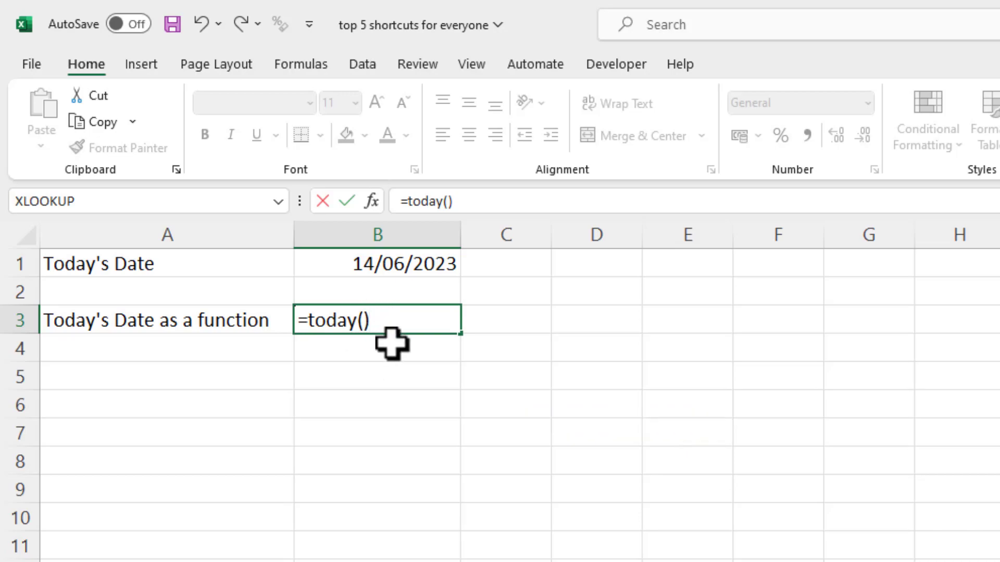
key(Return)
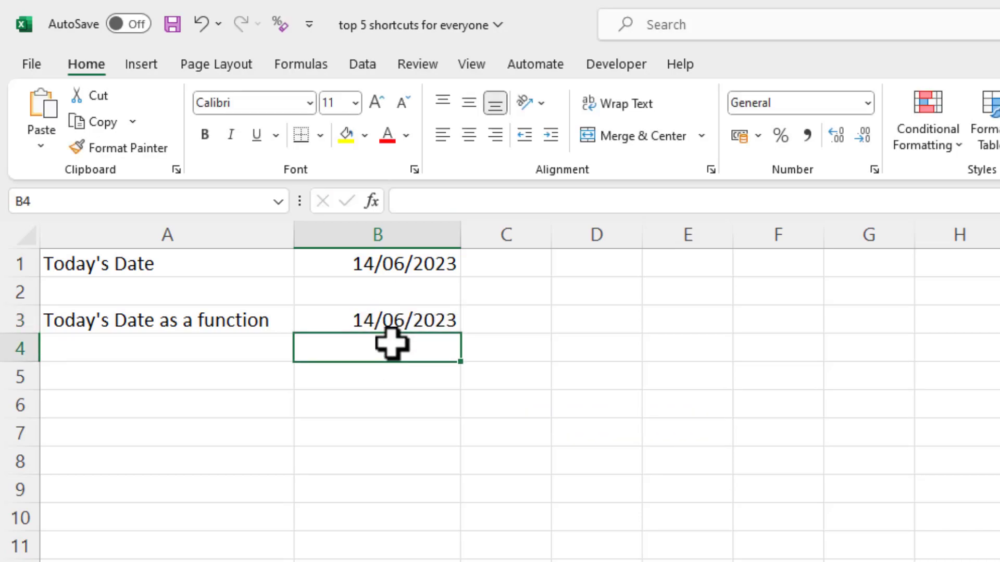
Step: Compare the underlying contents of the date cells B1 and B3
click(358, 321)
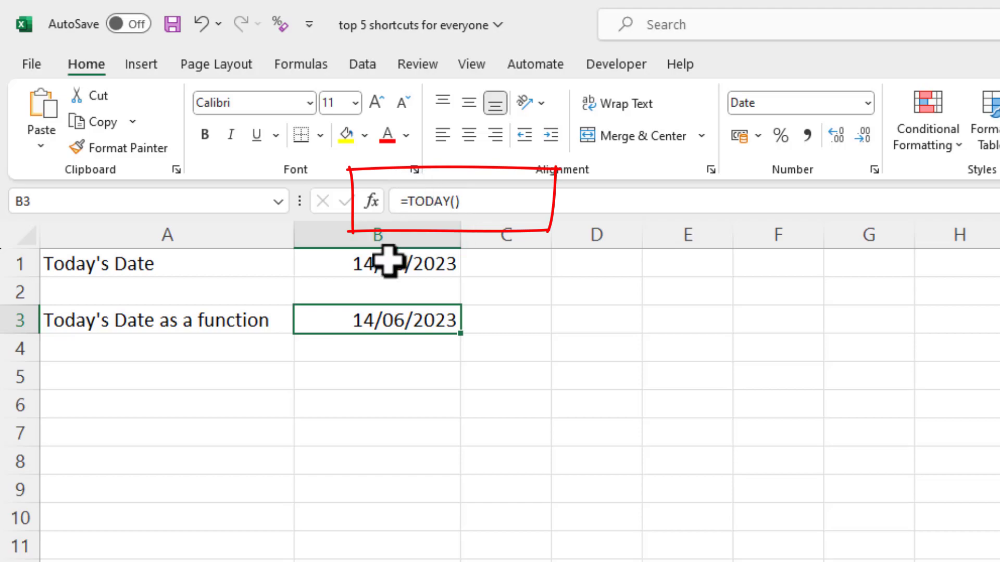
click(372, 263)
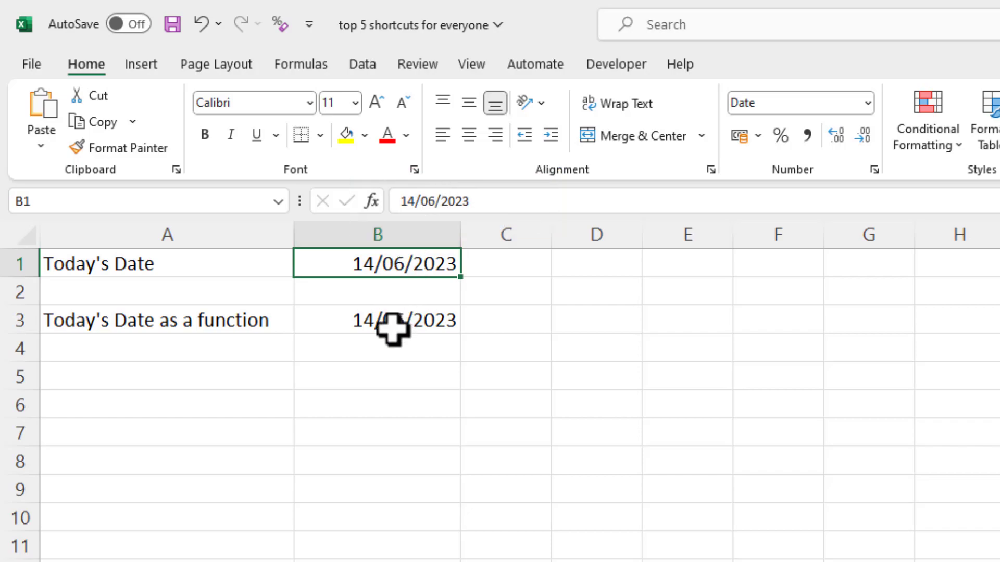
click(388, 360)
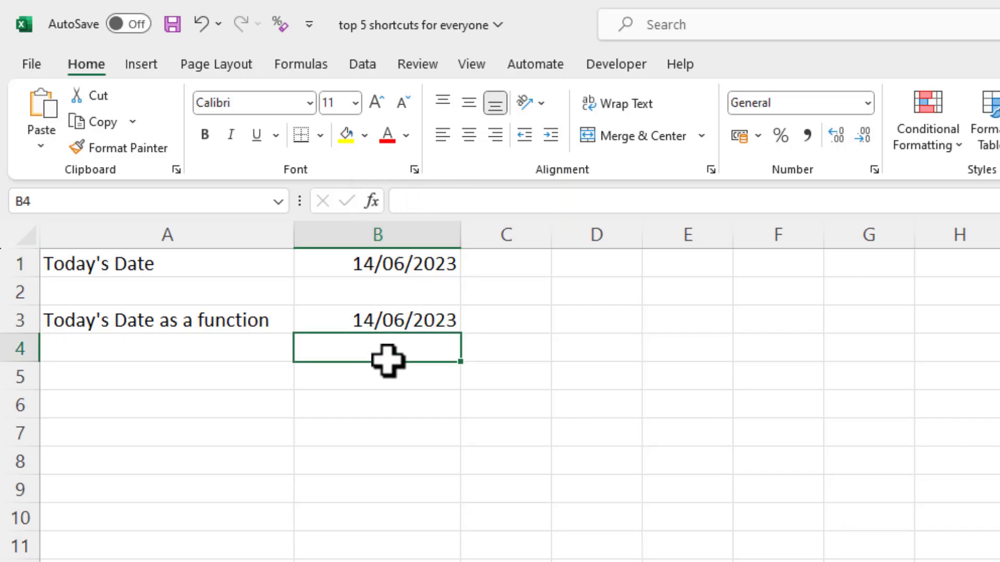
click(370, 270)
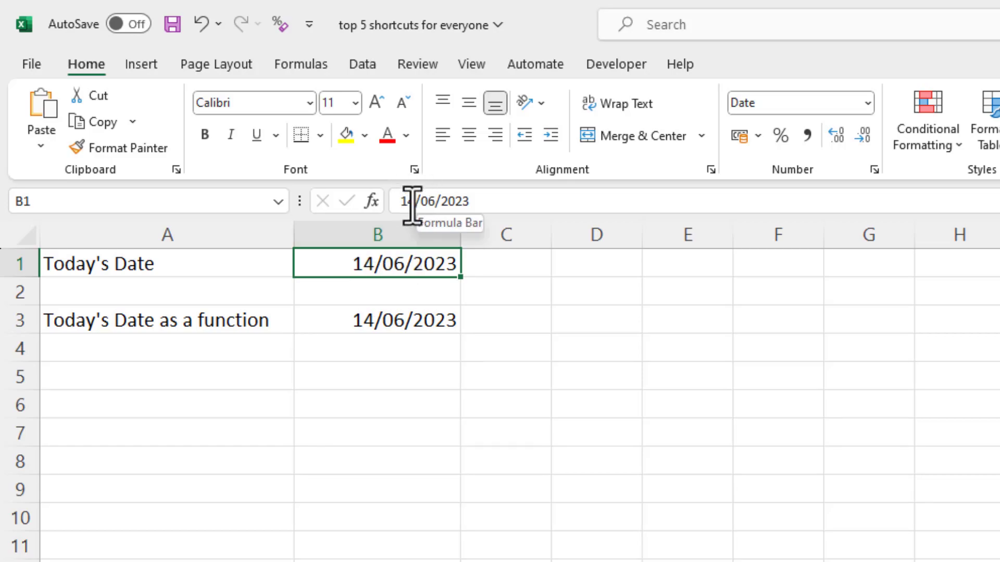
click(368, 314)
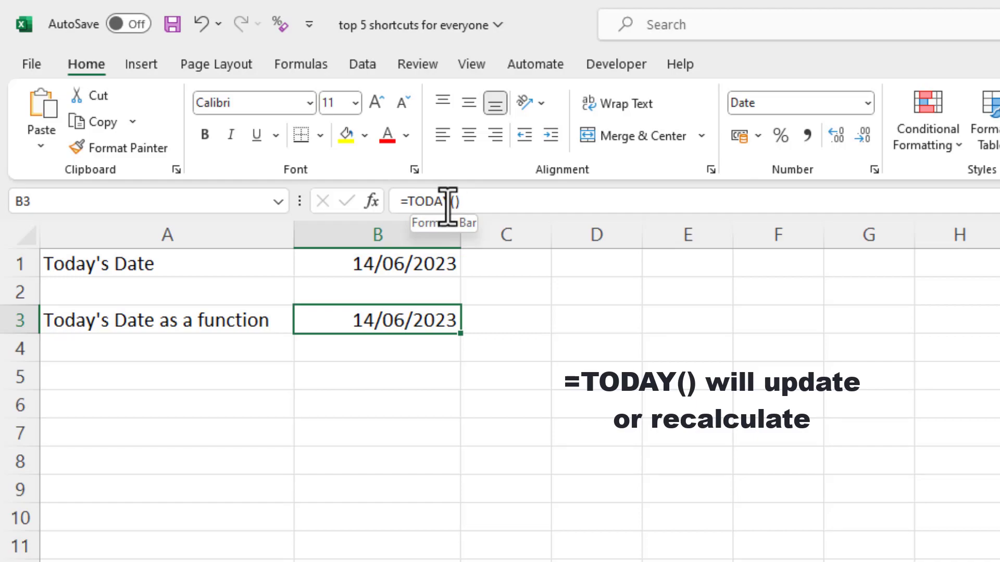
click(396, 346)
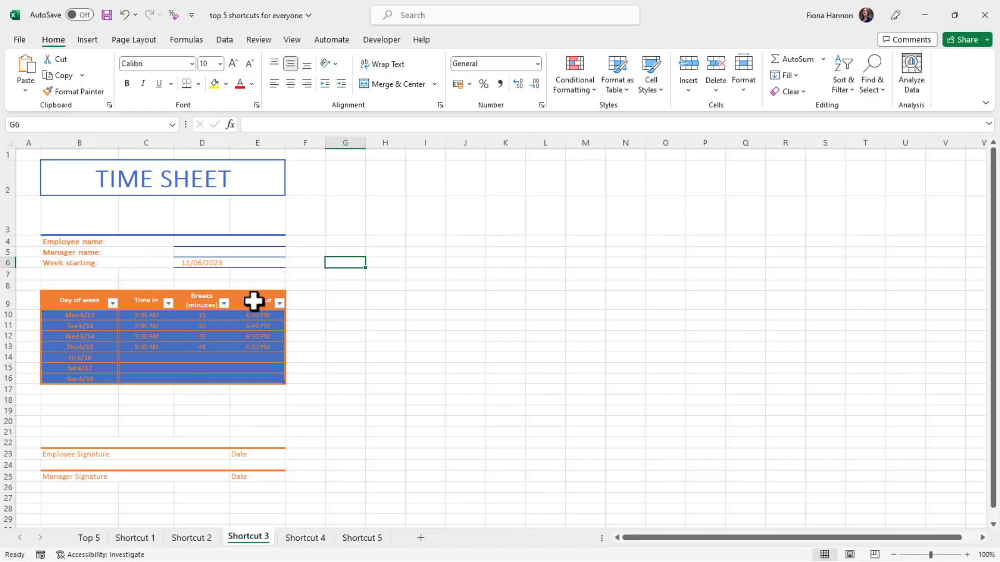
Step: Duplicate the Shortcut 3 time sheet worksheet directly after the original, and switch between the original and the copy
click(200, 264)
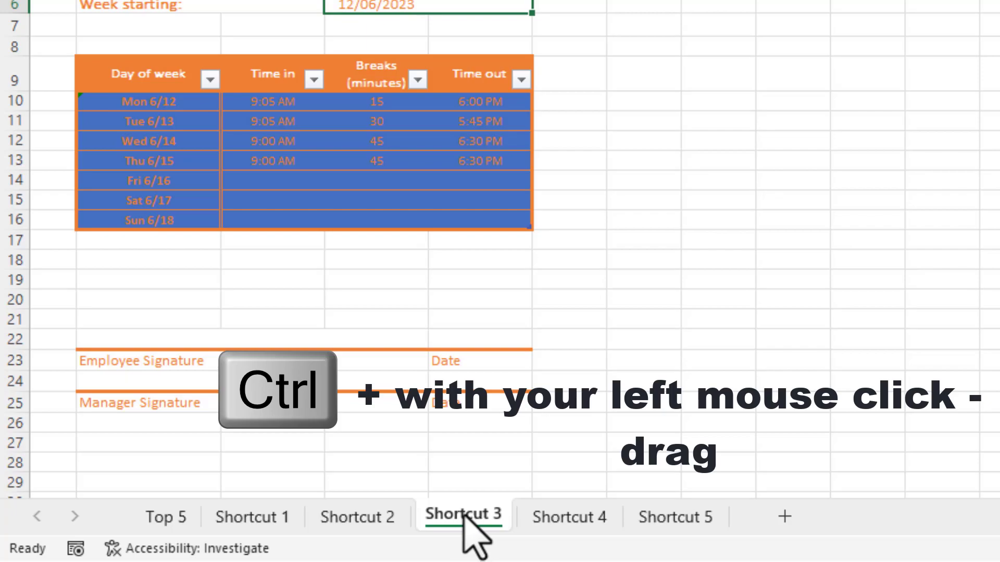
drag(470, 515, 539, 521)
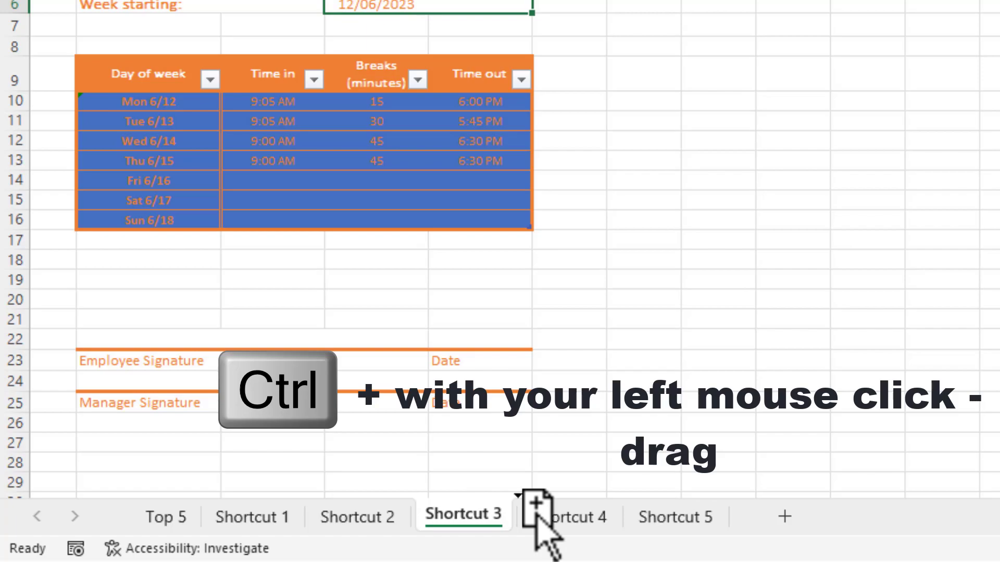
drag(536, 520, 535, 518)
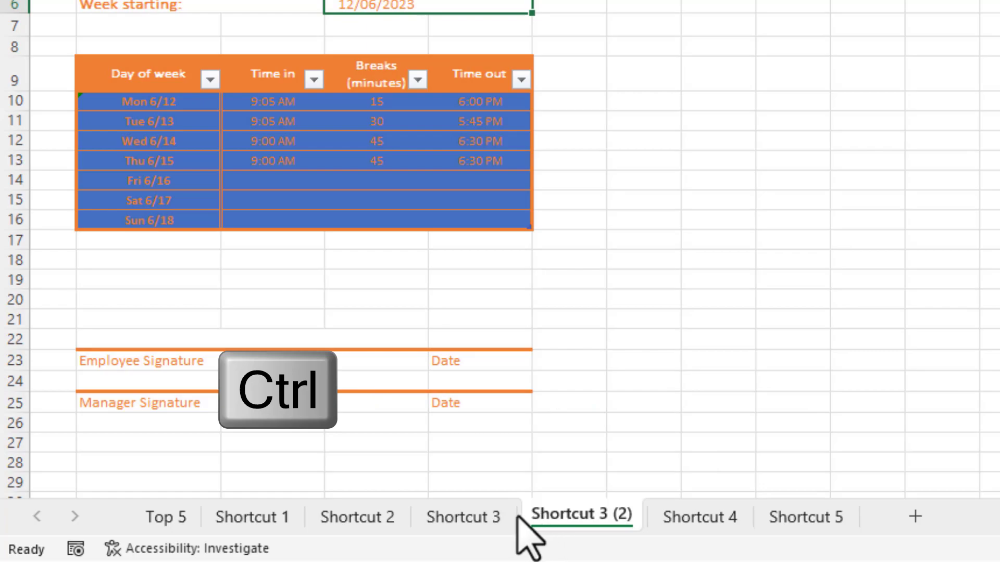
click(488, 526)
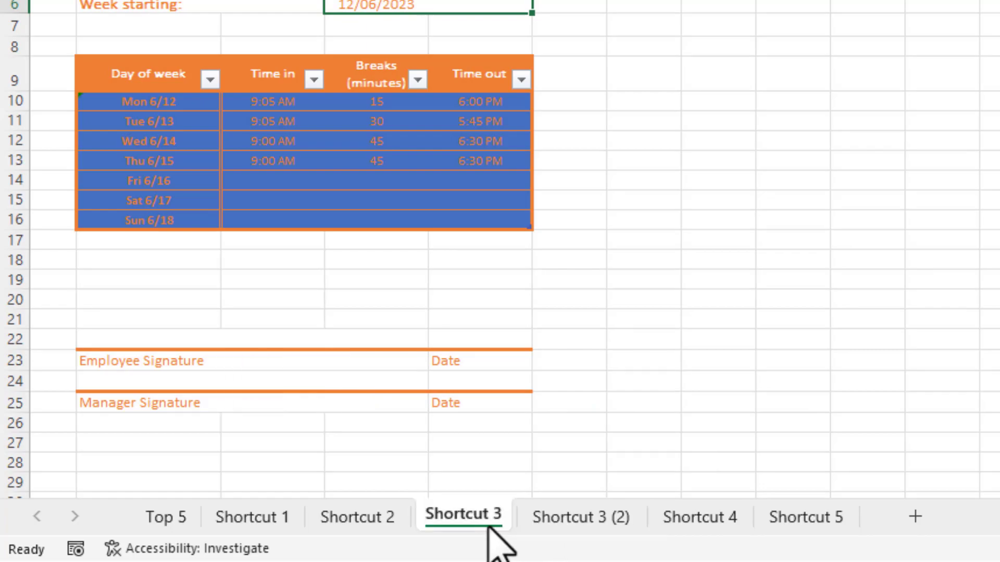
click(558, 517)
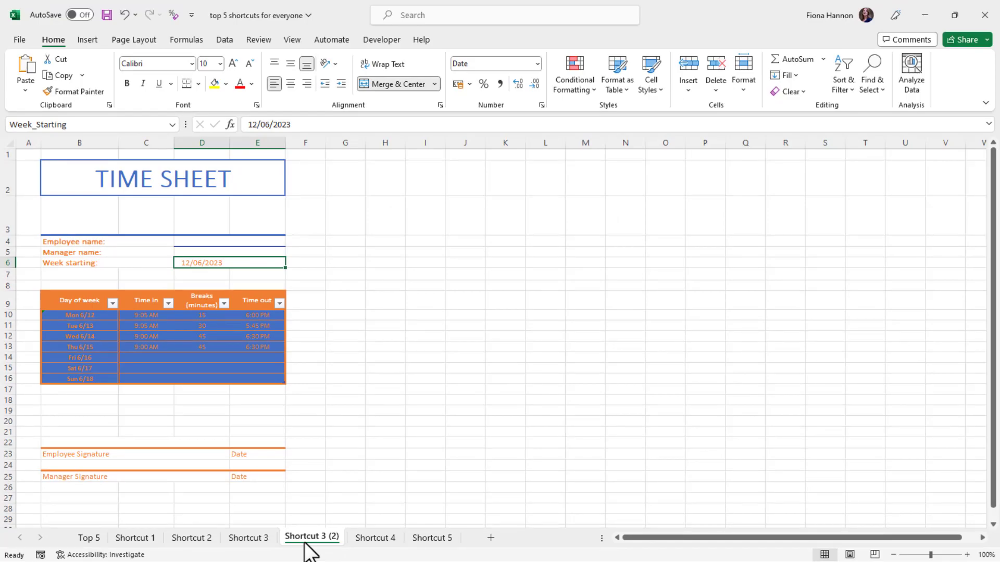
Step: Create a new blank workbook
click(19, 40)
click(29, 98)
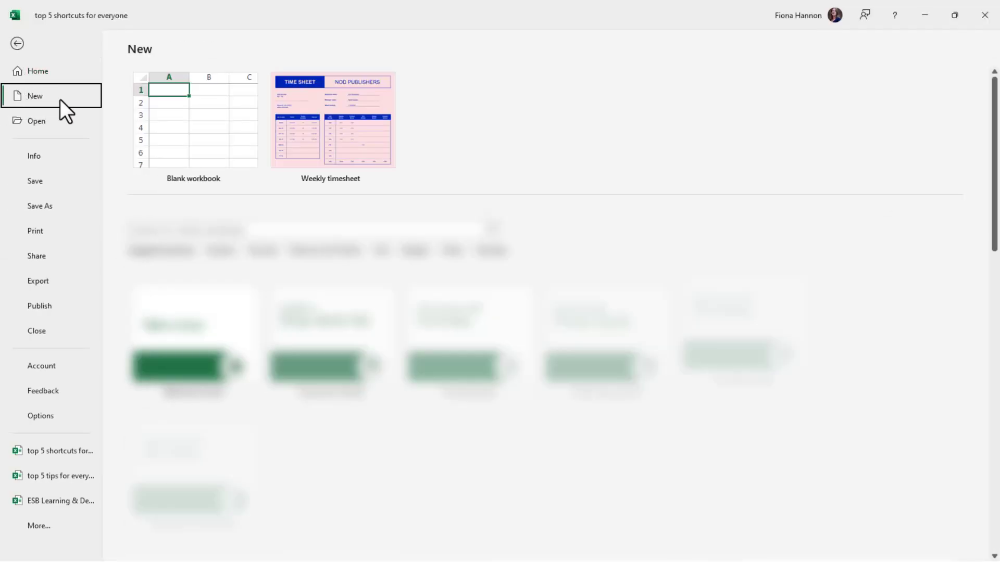
click(201, 128)
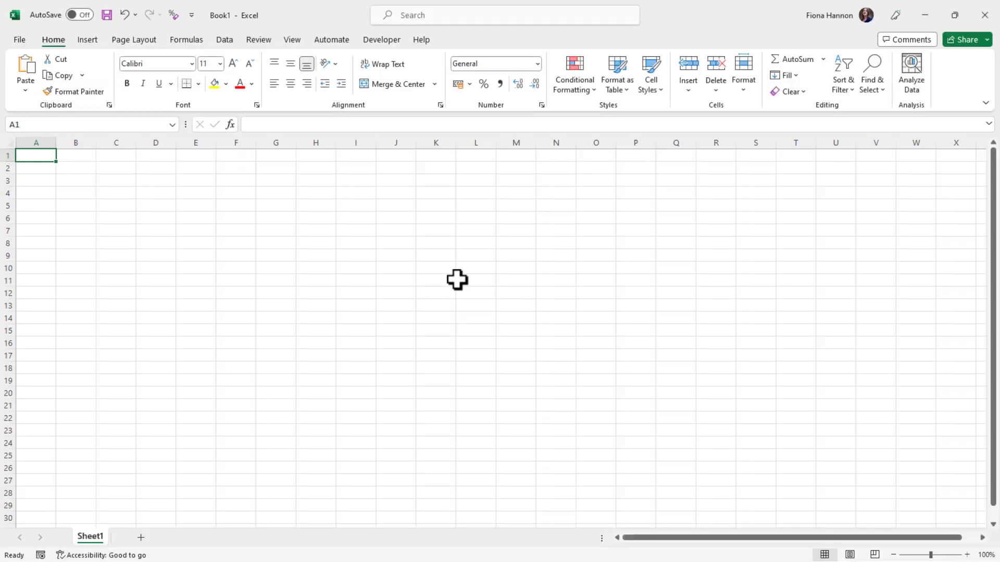
Step: Arrange the new blank workbook and the time sheet workbook side by side, each filling half of the screen
double_click(312, 18)
drag(316, 19, 998, 120)
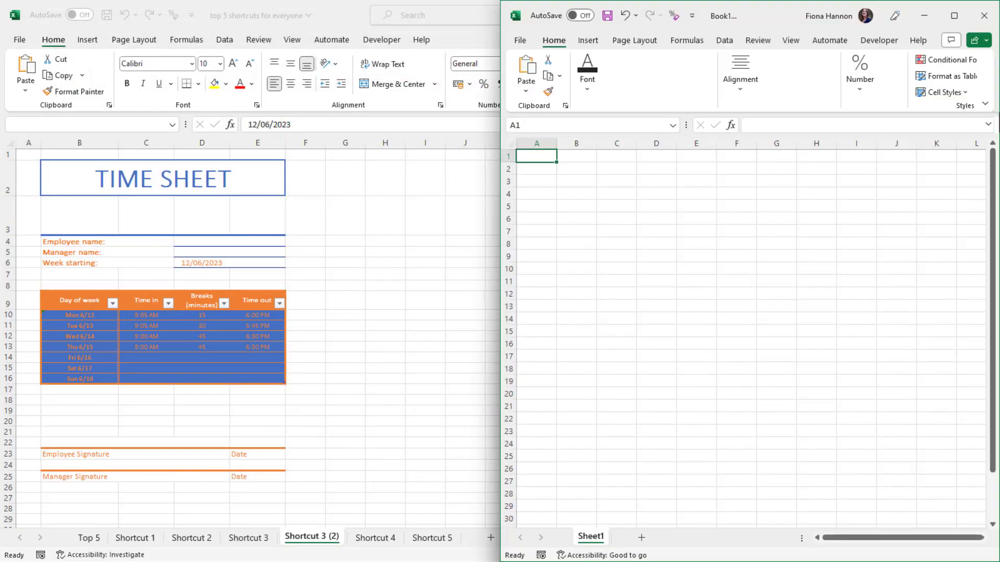
click(107, 185)
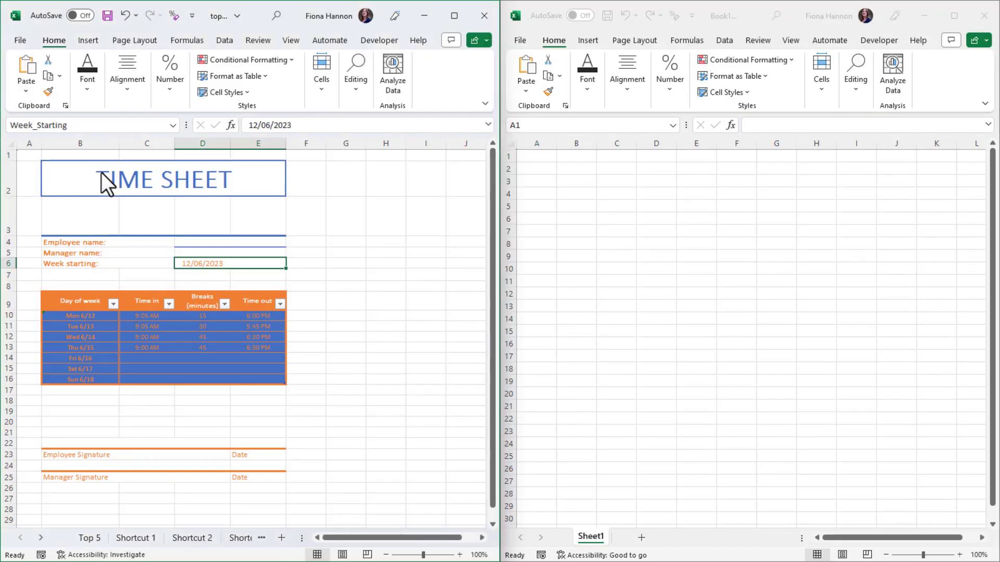
click(341, 357)
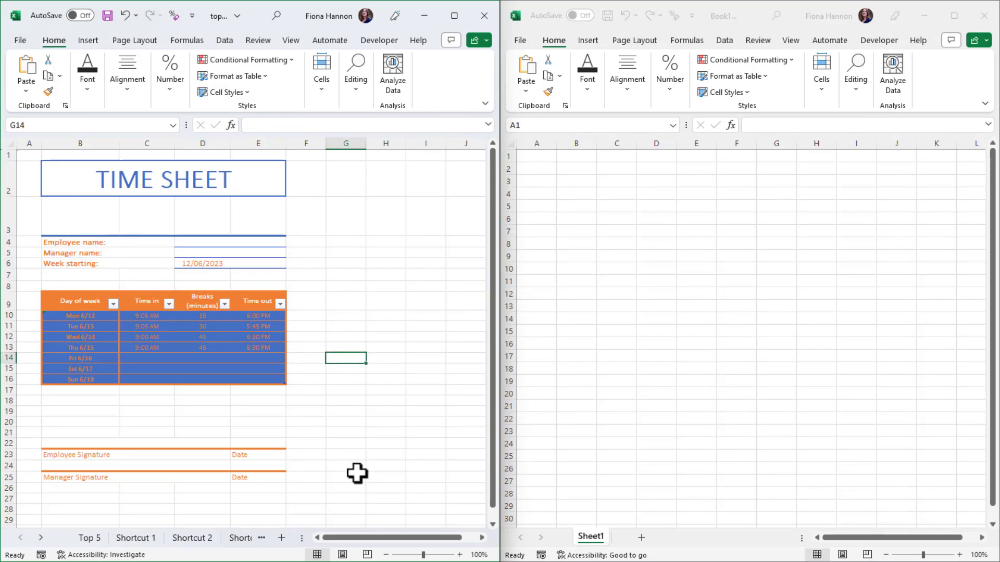
Step: Copy the Shortcut 3 worksheet into the new workbook, directly after Sheet1, and return to the original workbook's sheet tabs
click(237, 540)
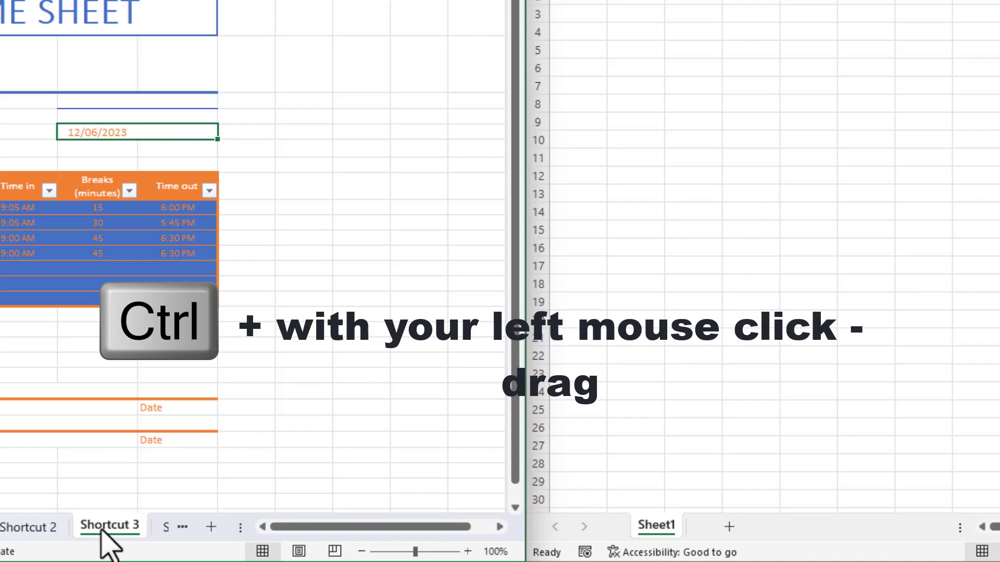
mouse_move(110, 526)
mouse_down()
mouse_move(497, 511)
mouse_move(588, 495)
mouse_move(655, 493)
mouse_move(693, 508)
mouse_up()
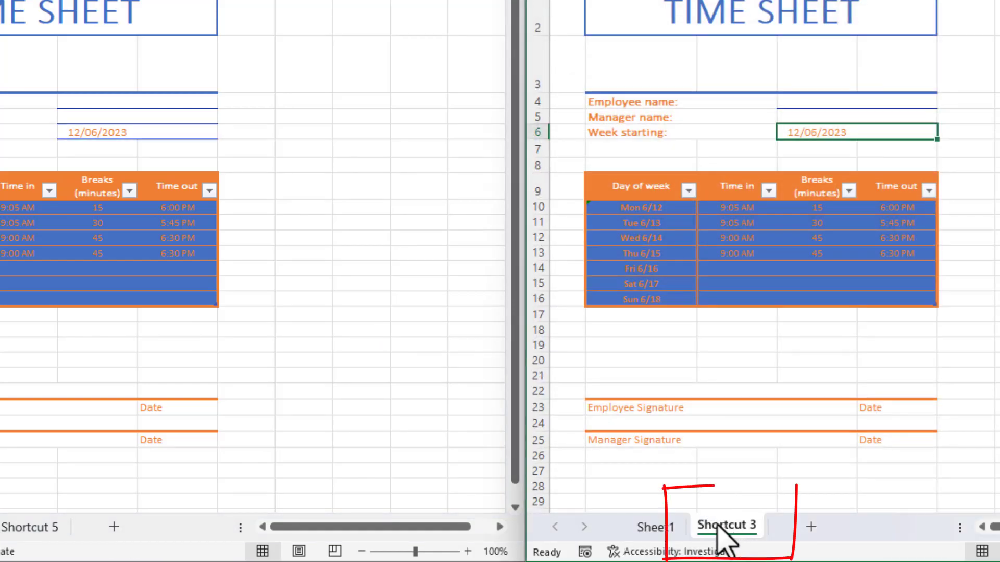
click(729, 502)
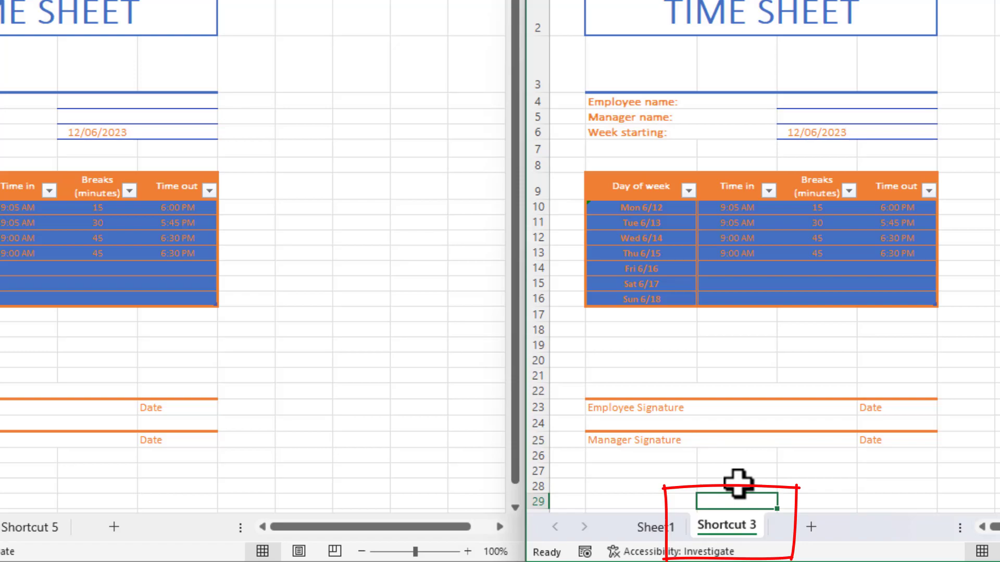
click(21, 538)
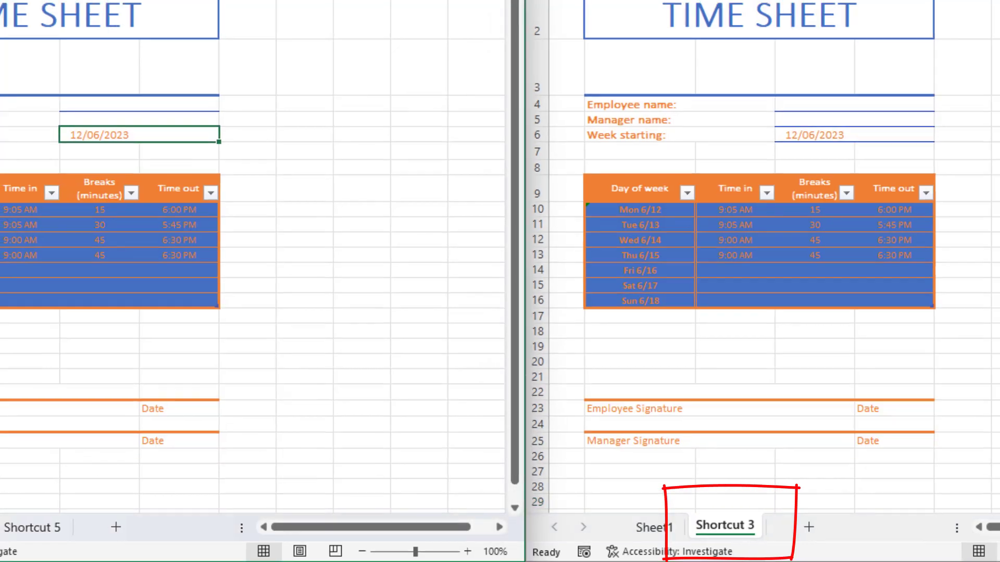
click(20, 538)
click(20, 538)
click(20, 538)
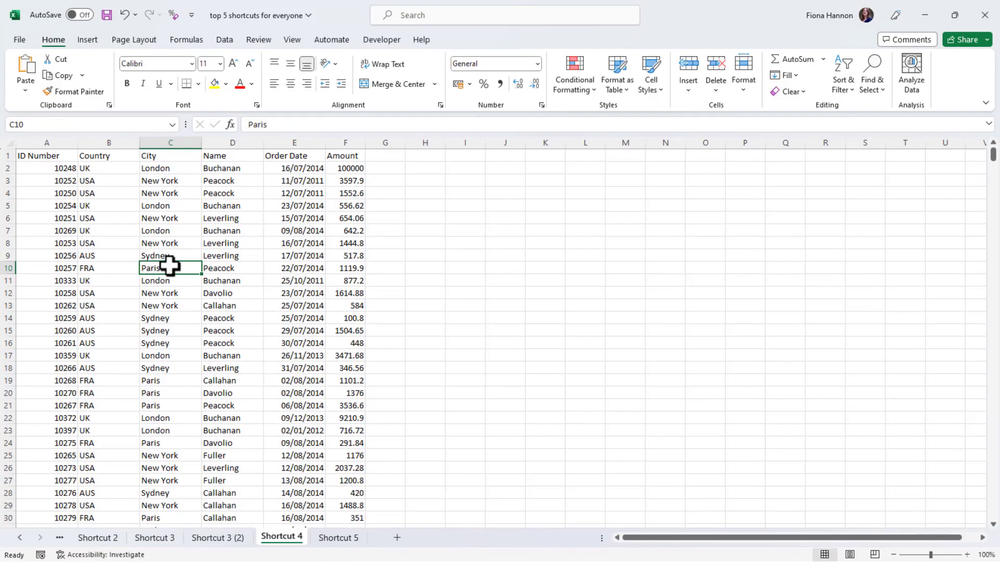
Step: Insert one blank row above the header row and five blank columns before the Country column on the Shortcut 4 sheet
click(3, 156)
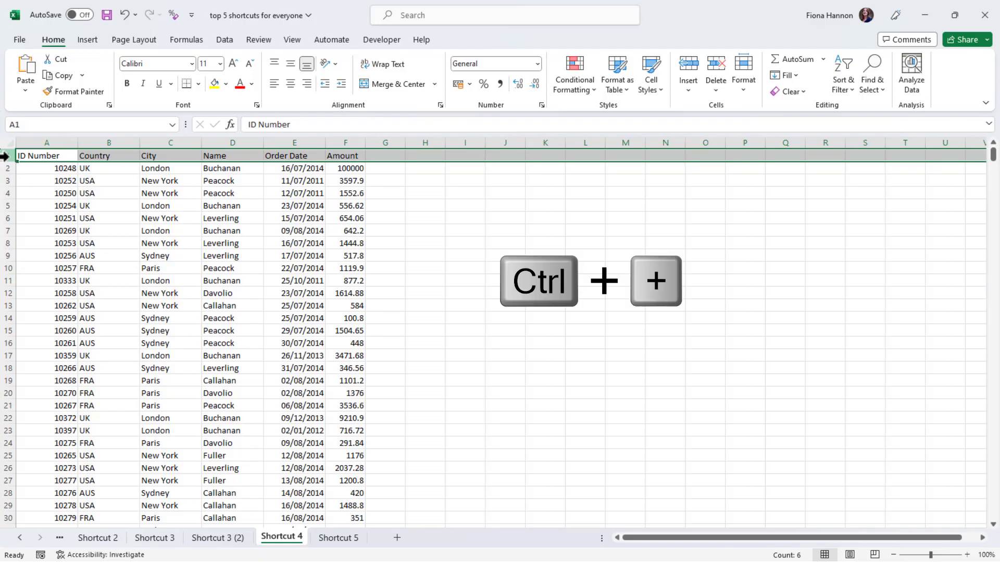
key(ctrl+plus)
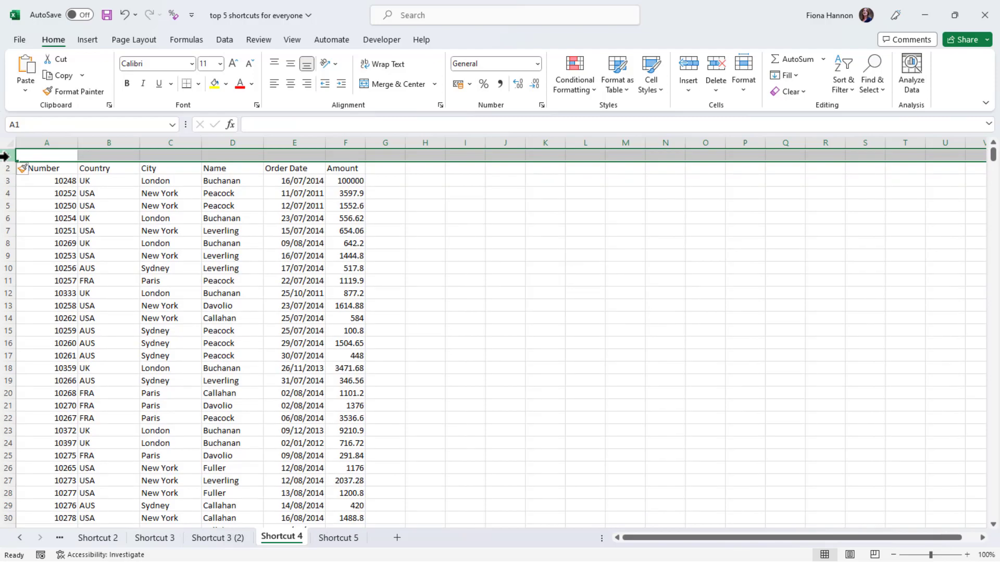
click(115, 143)
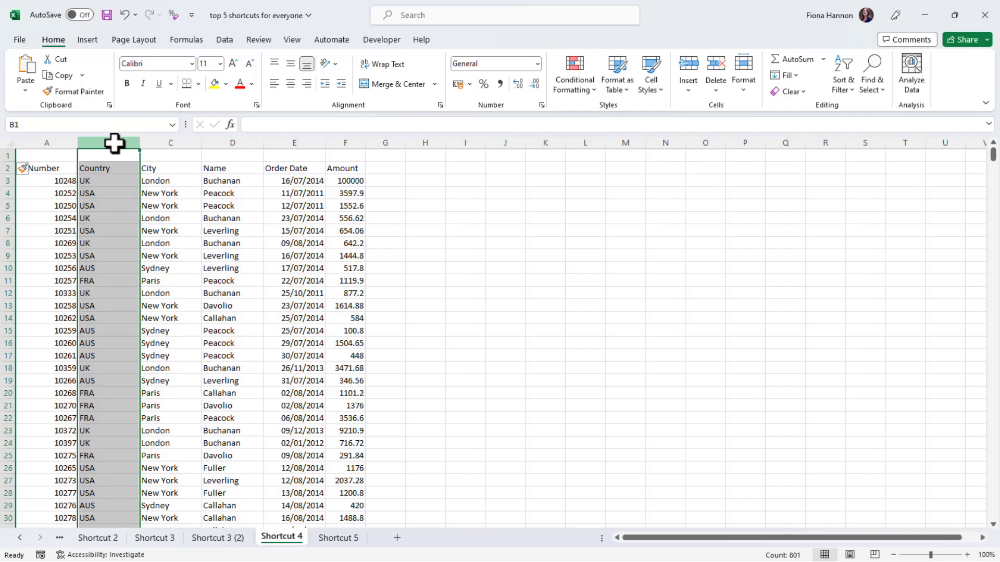
key(ctrl+plus)
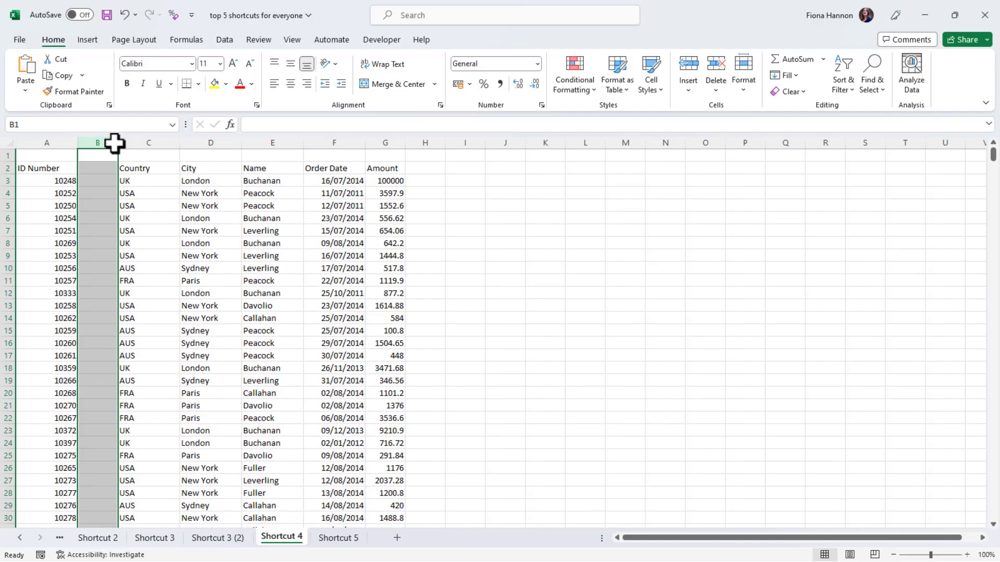
key(ctrl+plus)
key(ctrl+plus)
key(ctrl+plus)
key(ctrl+plus)
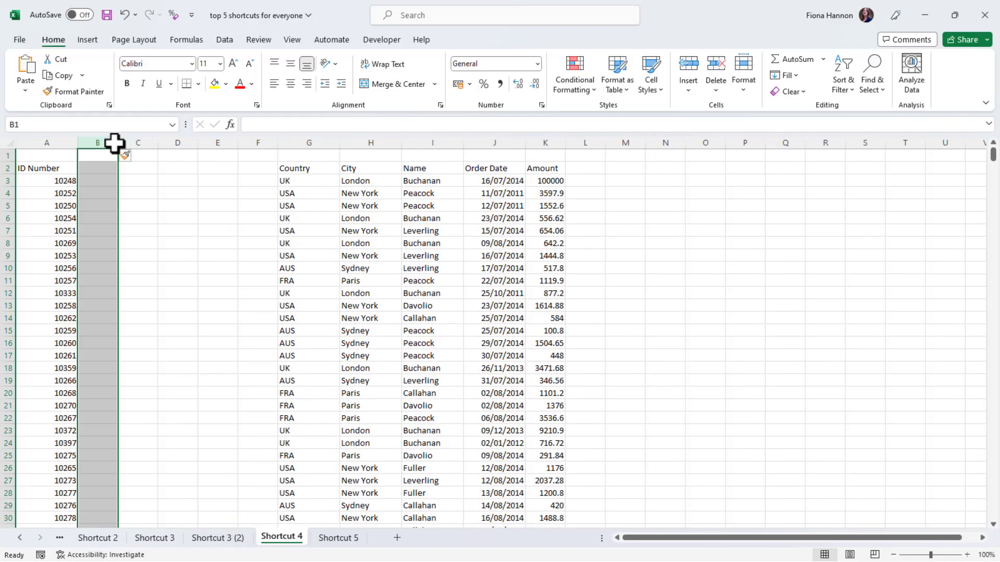
Step: Insert two more blank rows above the blank first row
click(15, 154)
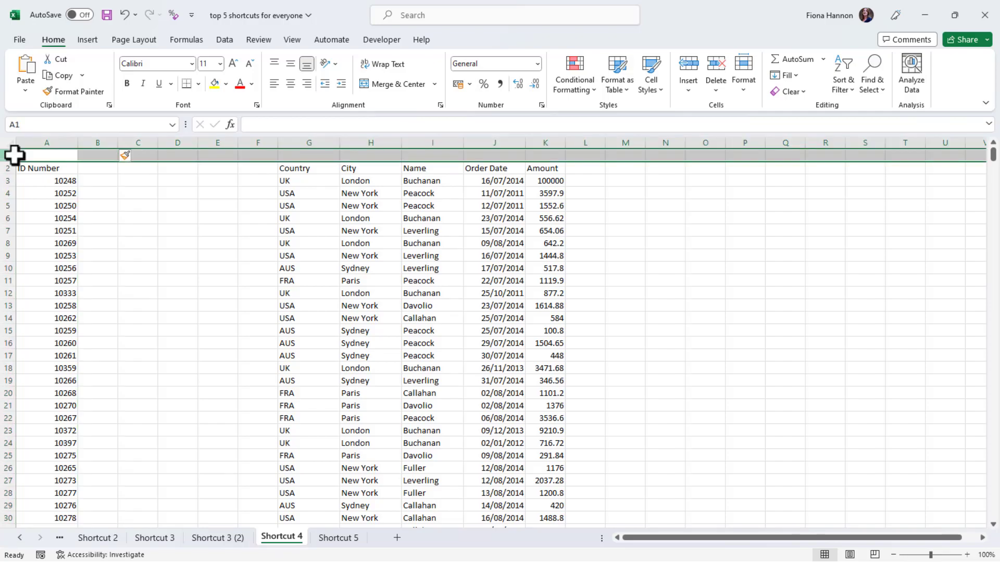
key(ctrl+plus)
key(ctrl+plus)
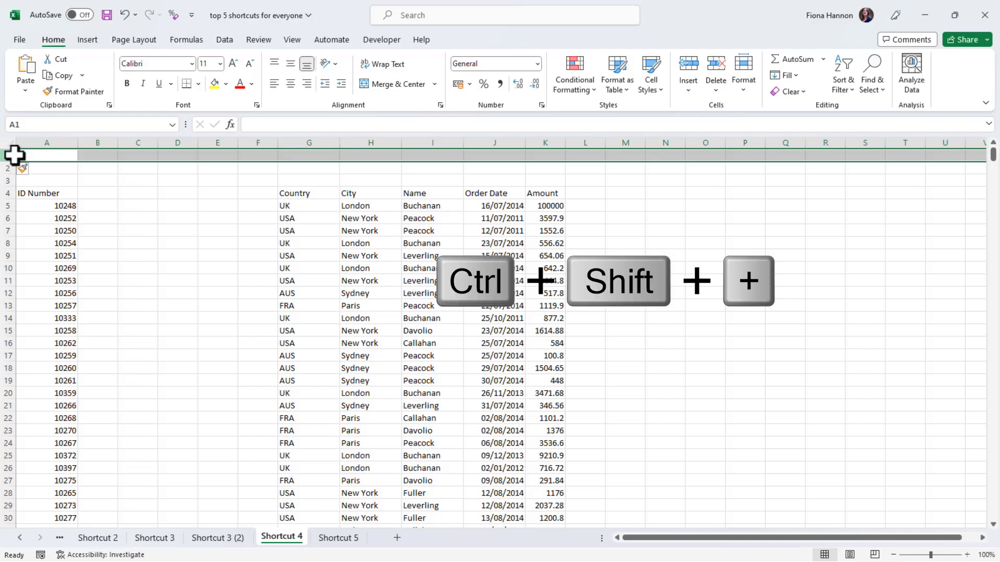
click(239, 253)
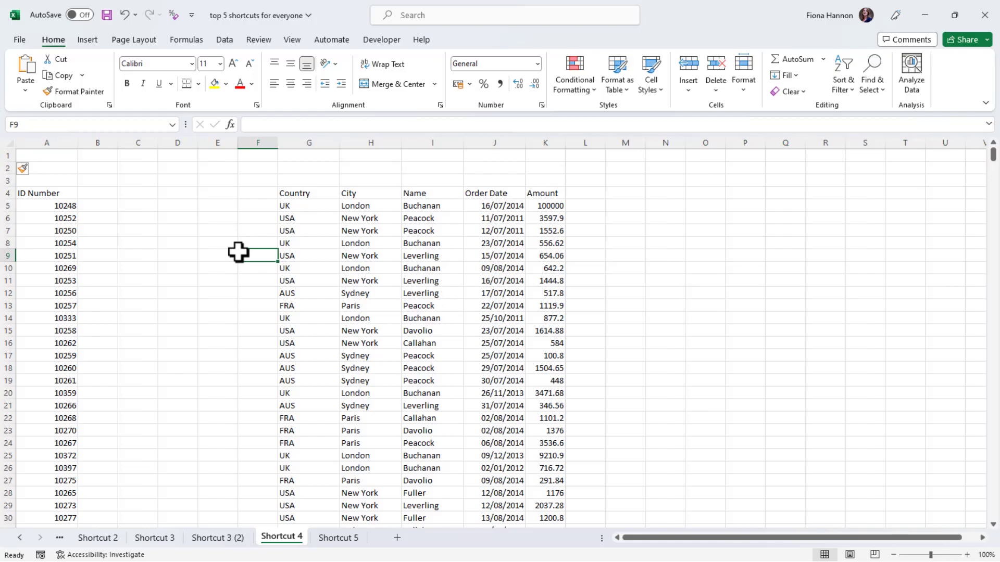
Step: Delete the empty column B beside the ID Number column
click(97, 138)
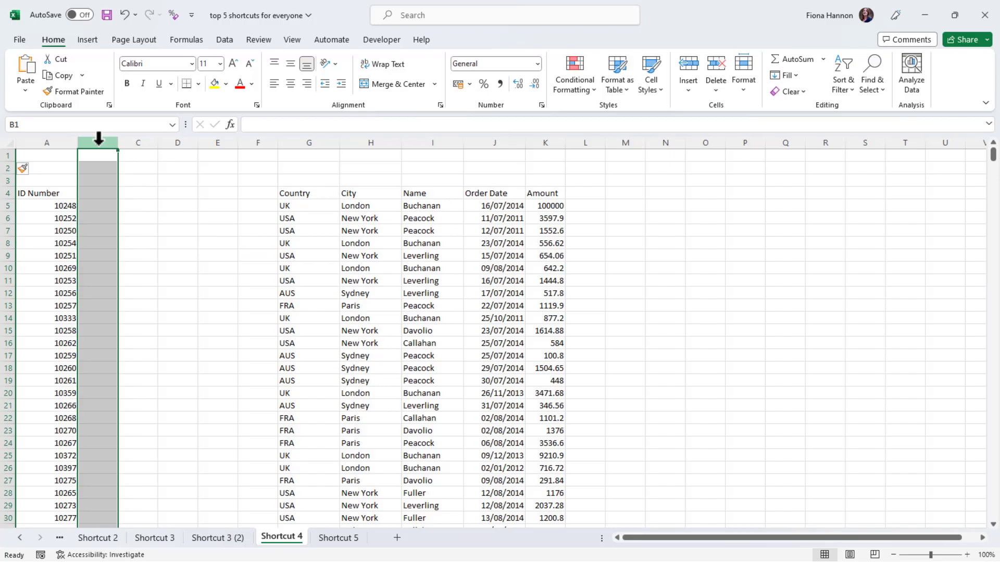
key(ctrl+minus)
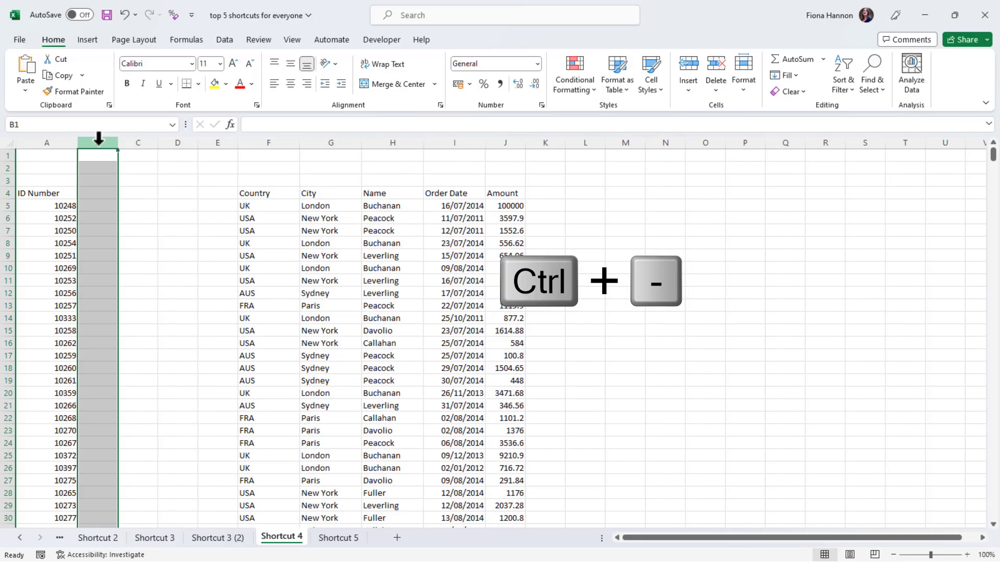
click(194, 214)
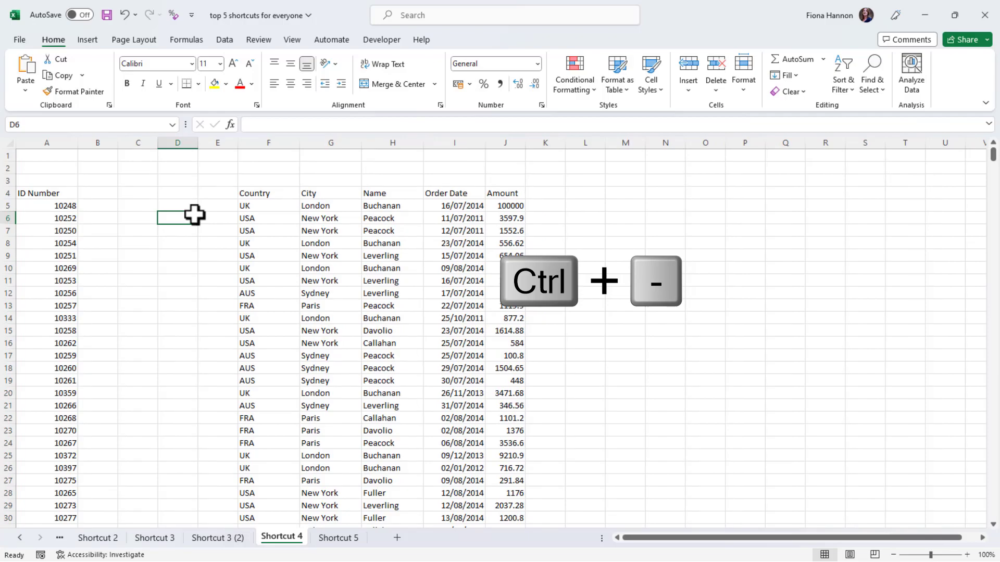
Step: Delete the remaining empty columns B through E together
click(98, 138)
drag(98, 138, 207, 136)
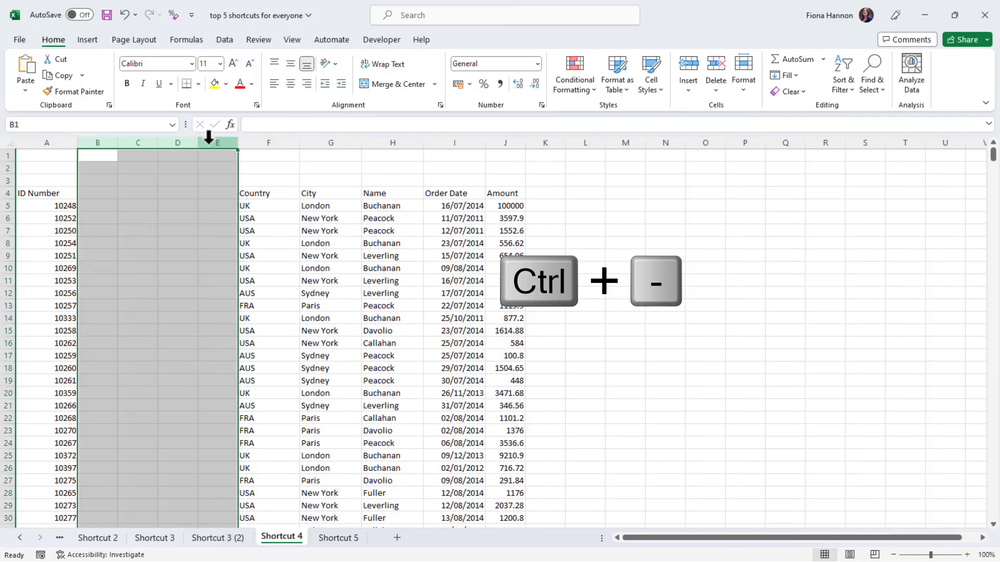
key(ctrl+minus)
click(200, 170)
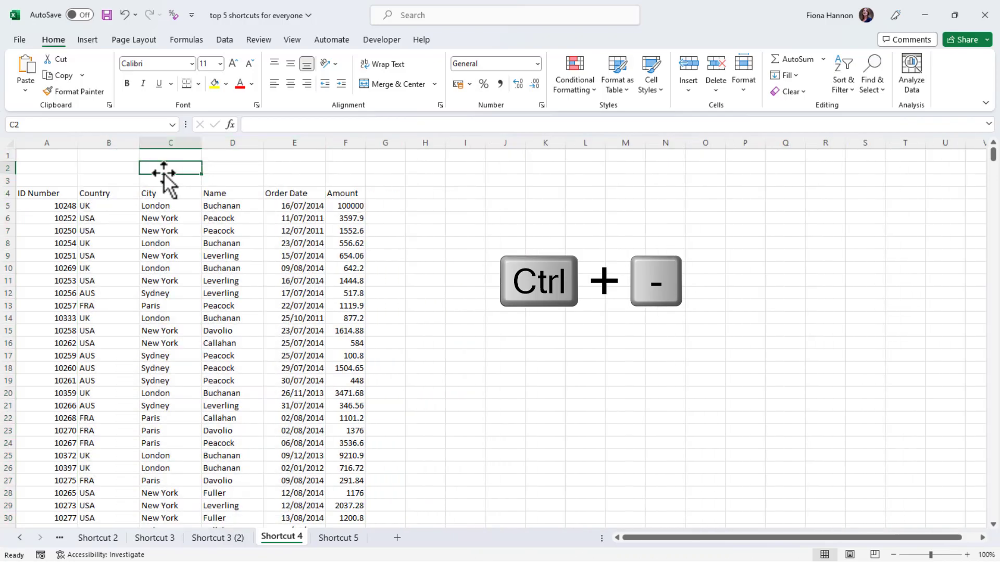
Step: Delete the three blank rows above the header row
drag(6, 153, 8, 180)
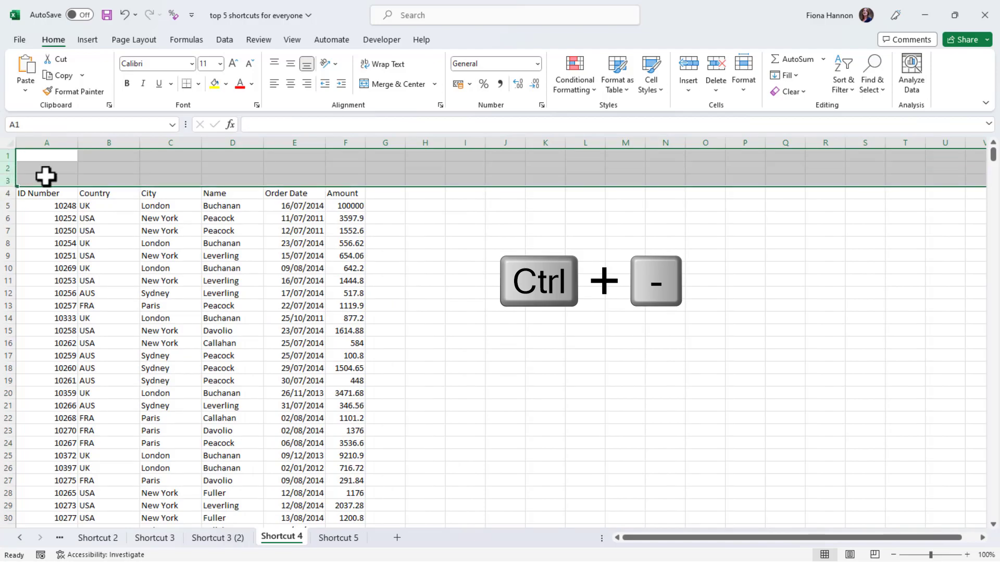
key(ctrl+minus)
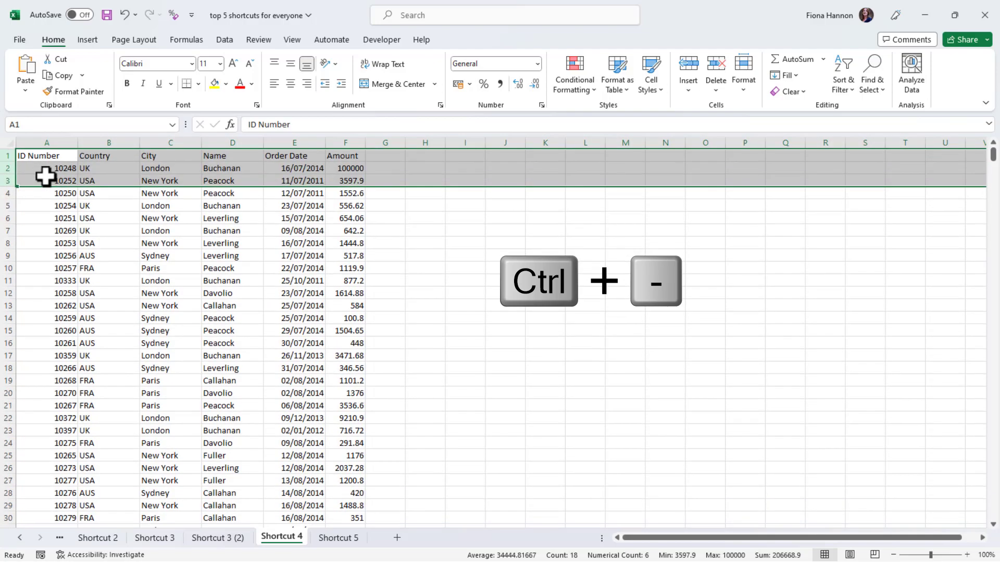
click(46, 176)
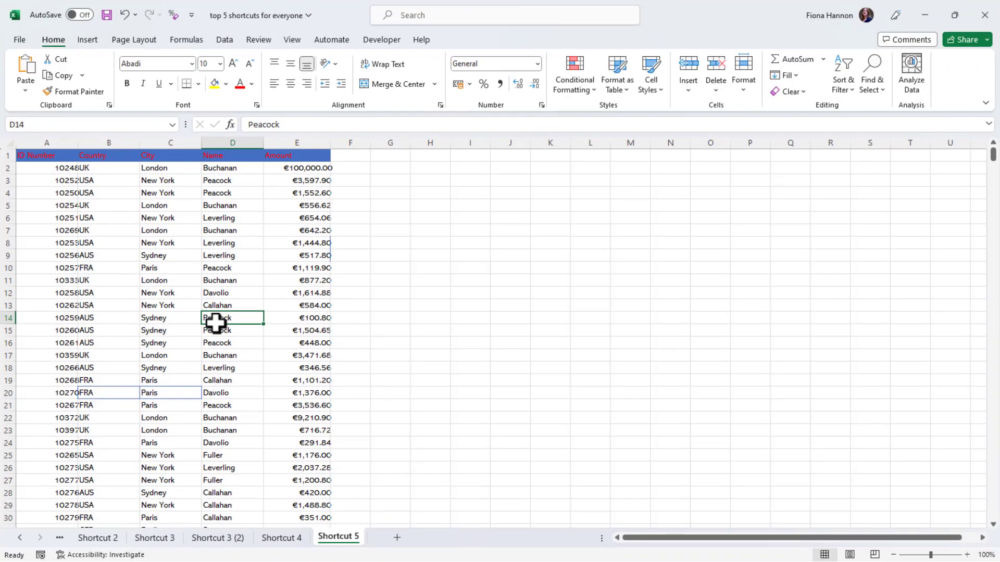
Step: Examine the font, header colours, borders and currency formatting of the data on the Shortcut 5 sheet
click(175, 267)
click(174, 243)
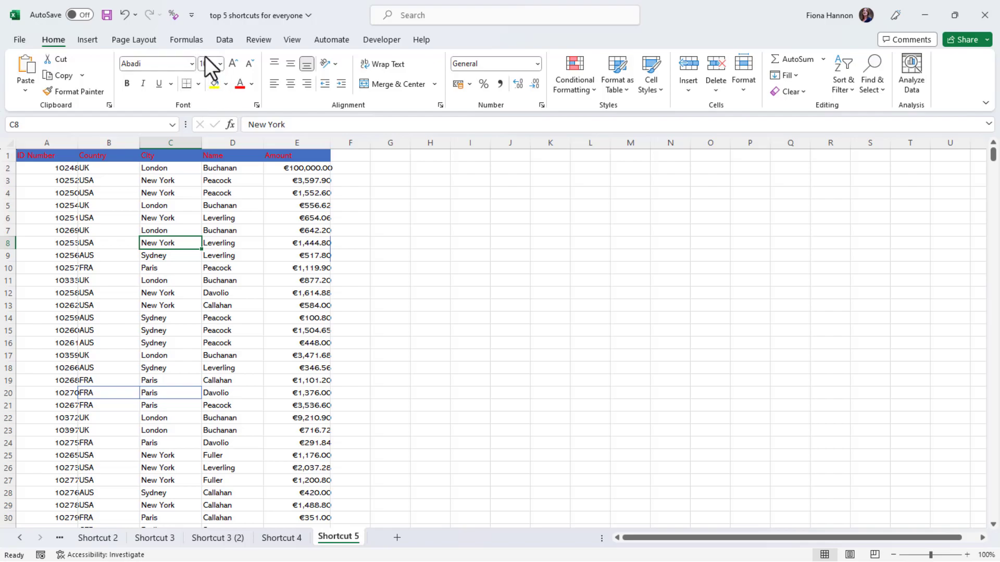
click(286, 172)
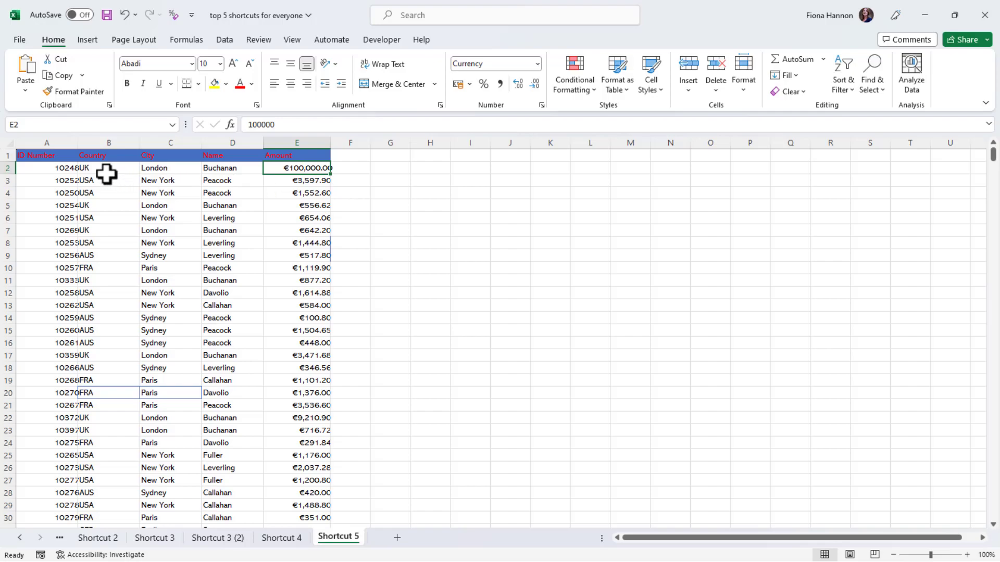
click(49, 154)
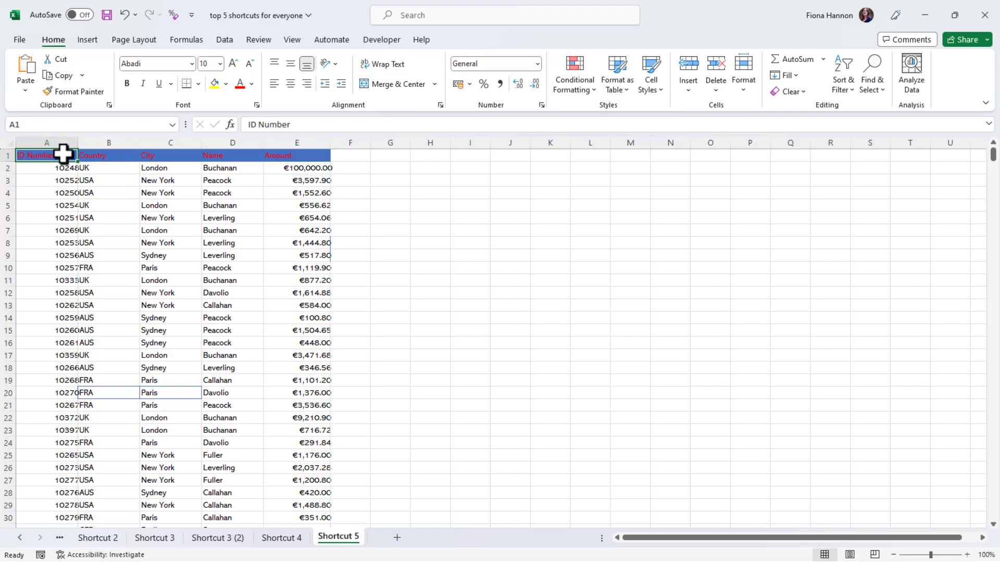
click(91, 156)
click(118, 231)
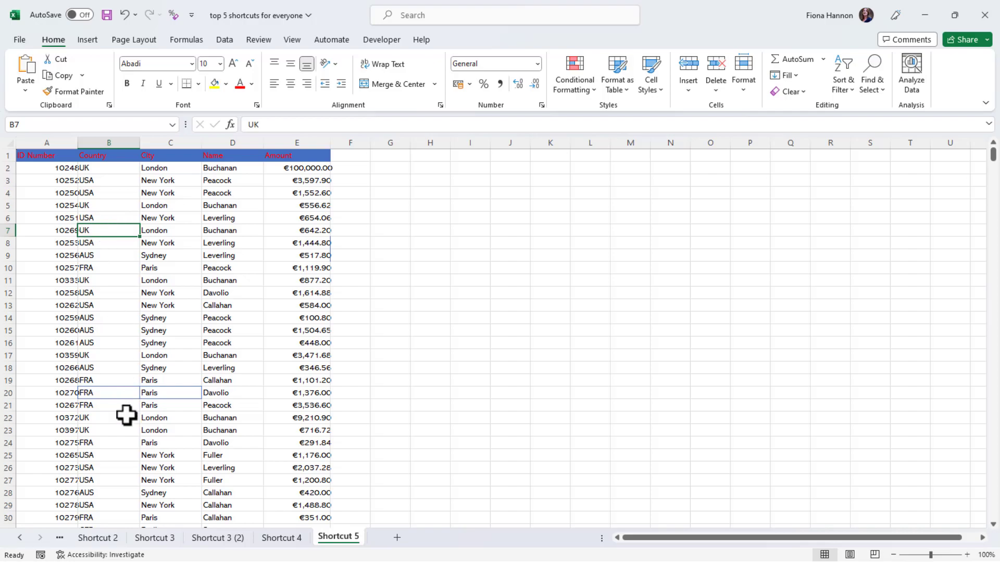
click(123, 394)
click(157, 395)
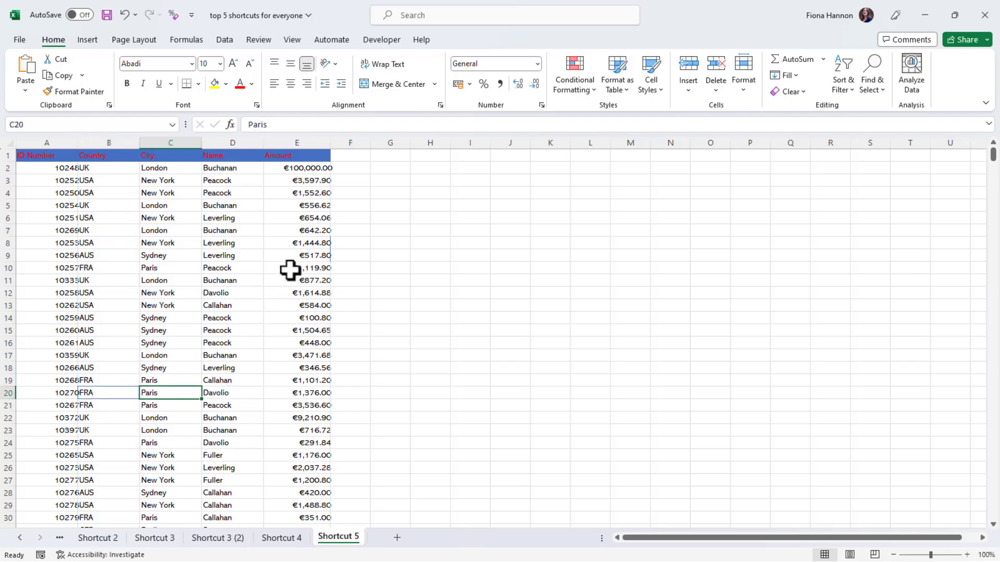
click(294, 255)
click(280, 318)
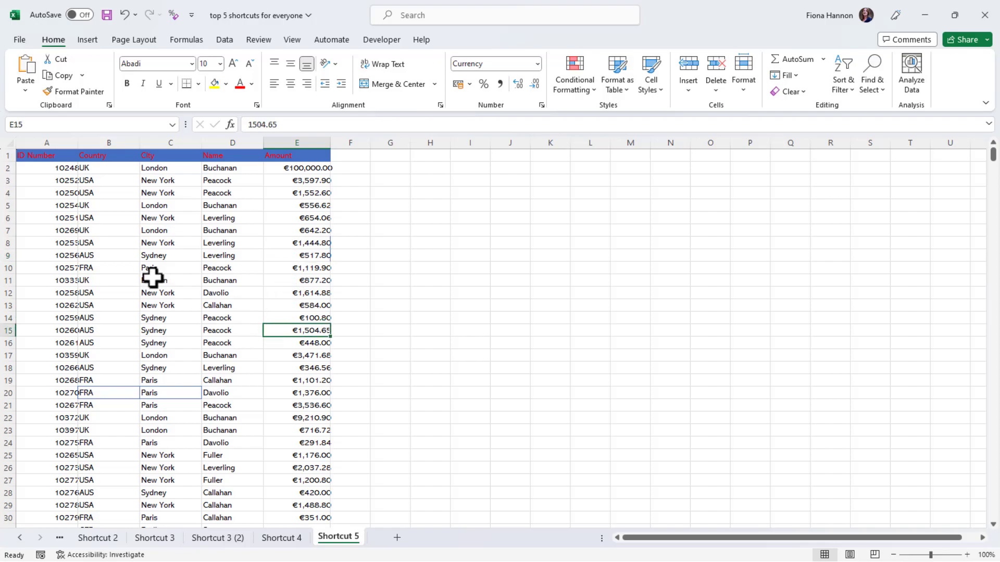
Step: Clear only the formatting from the entire data range on the Shortcut 5 sheet, keeping its contents
click(153, 279)
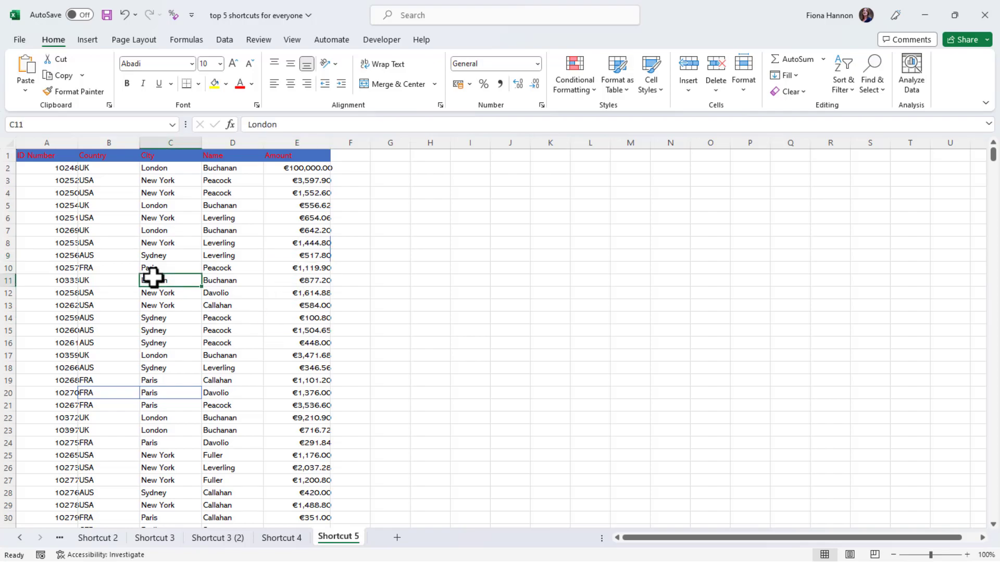
key(ctrl+a)
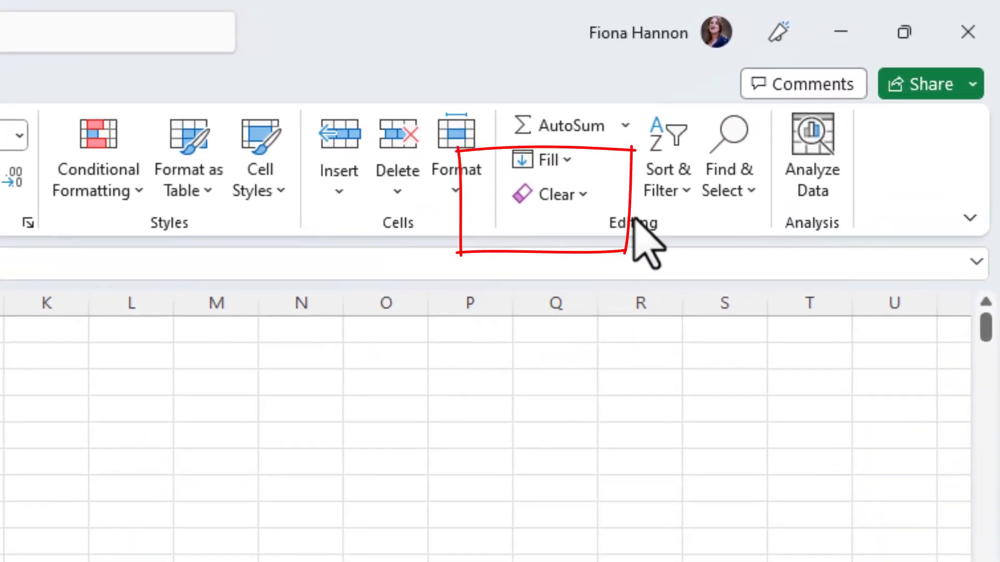
click(559, 196)
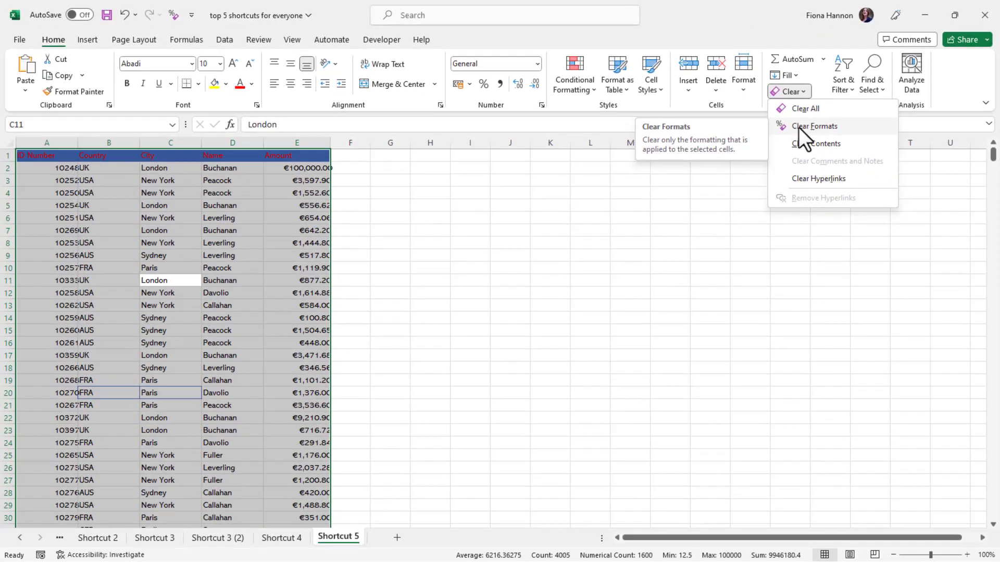
click(799, 127)
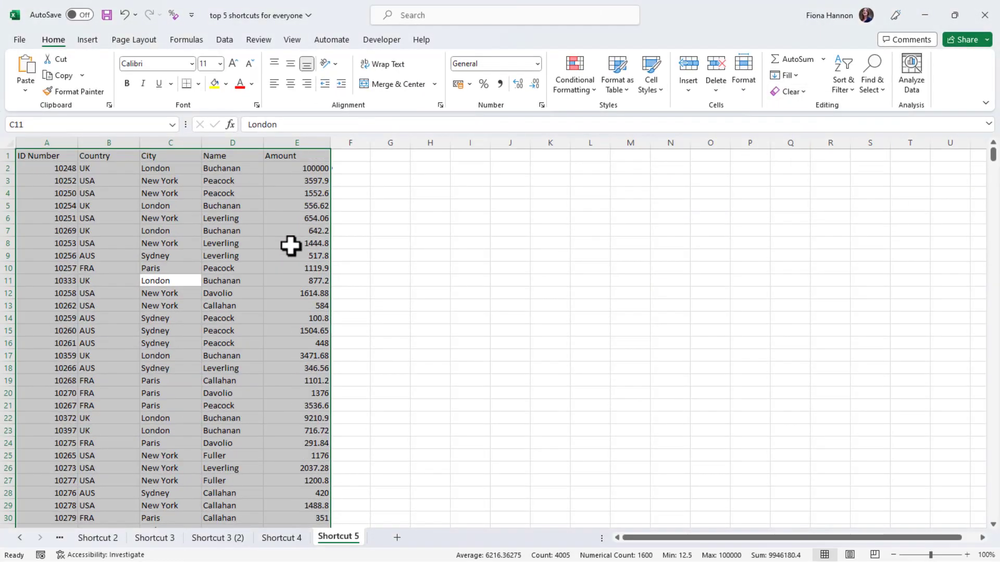
click(290, 245)
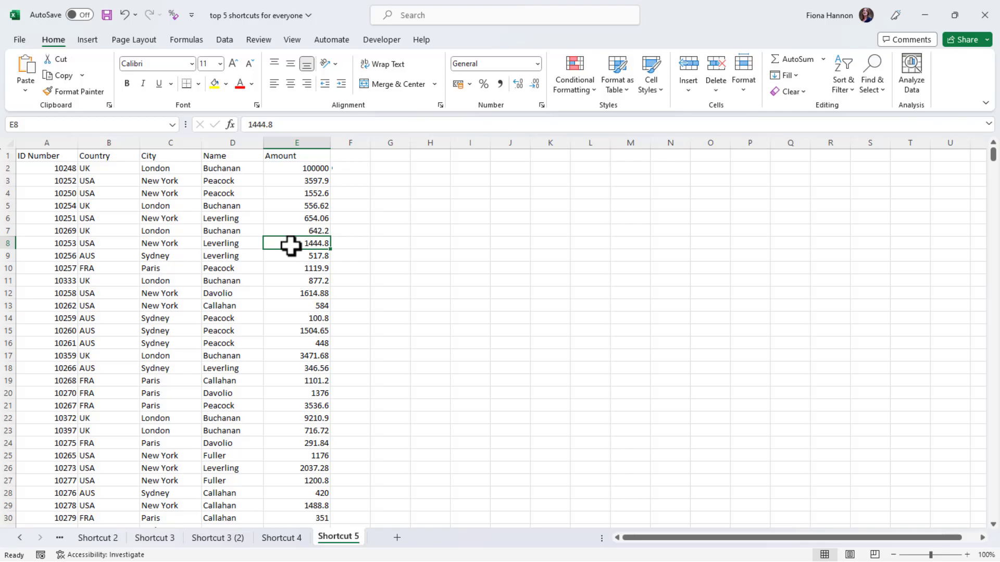
Step: Remove the Clear Formats command from the Quick Access Toolbar
click(789, 93)
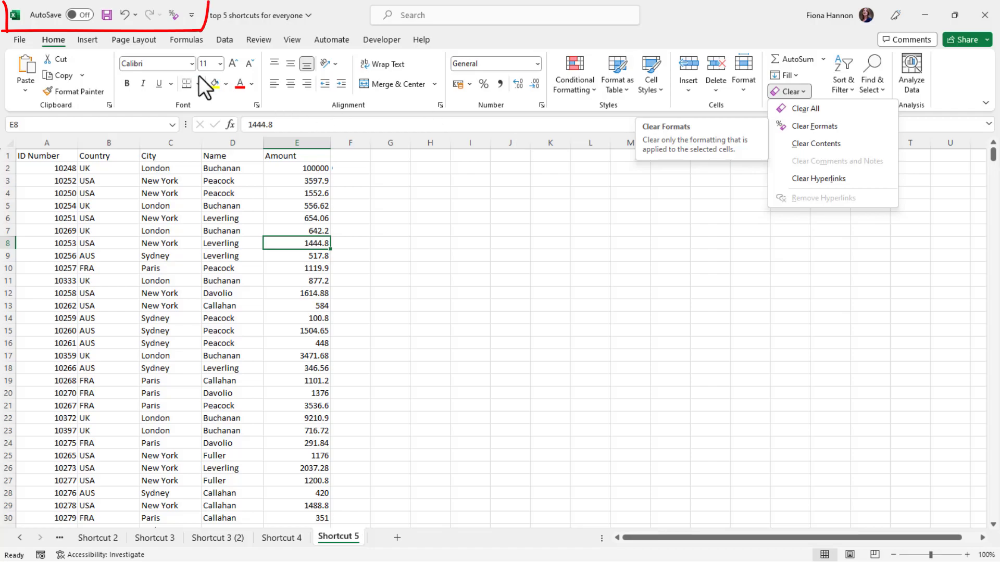
right_click(175, 17)
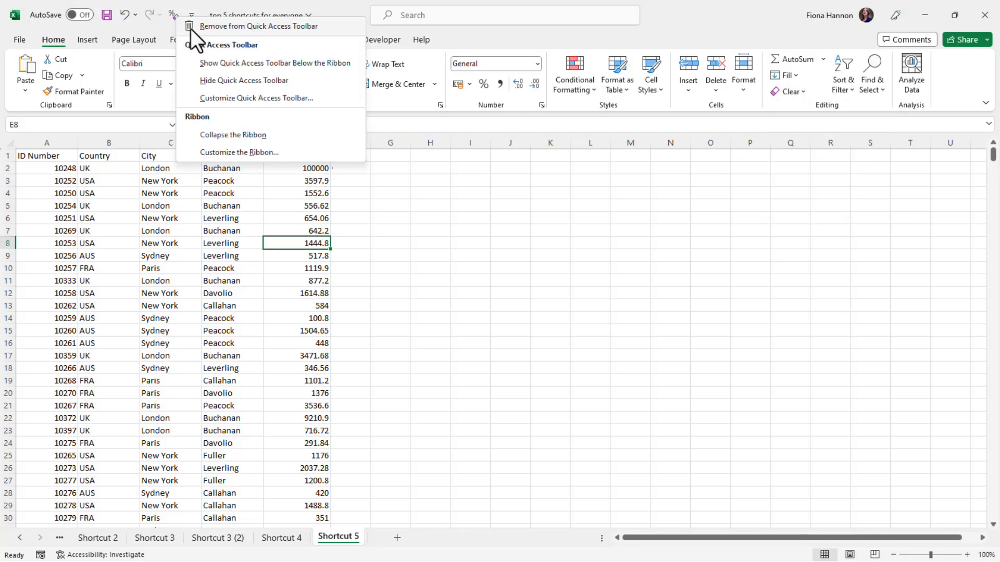
click(190, 26)
click(183, 208)
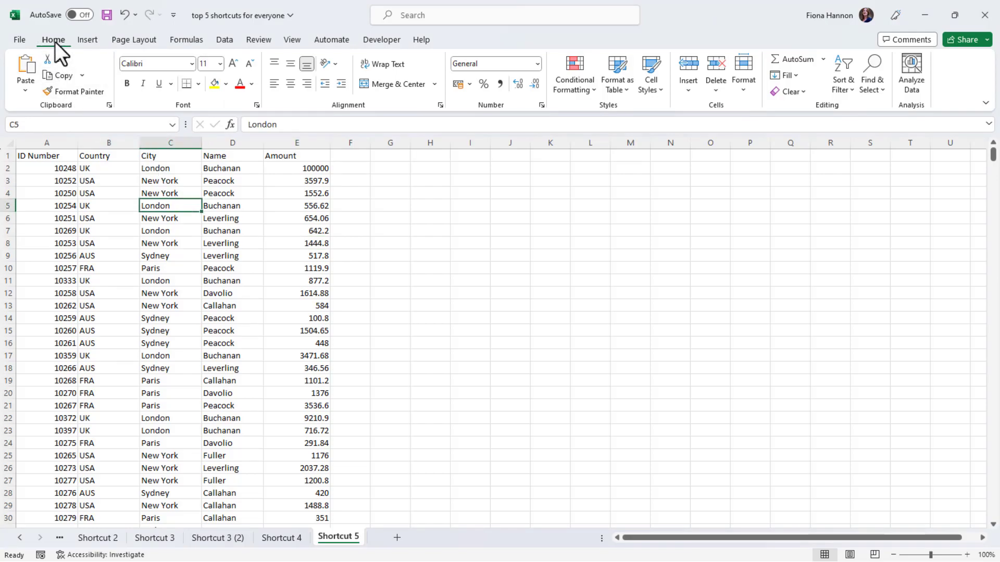
Step: Add the Clear Formats command to the Quick Access Toolbar and return to cell C3 in the data
click(788, 90)
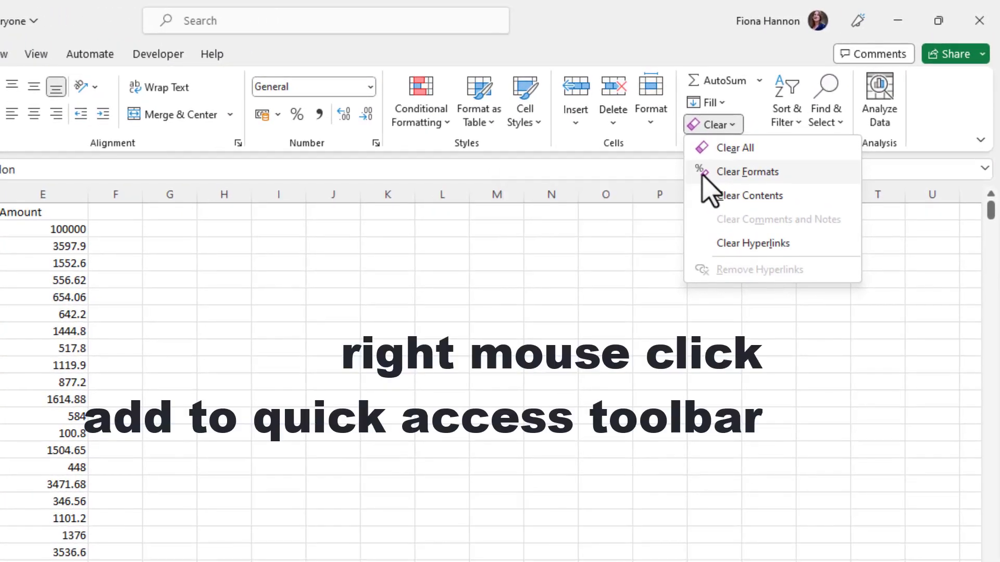
right_click(780, 128)
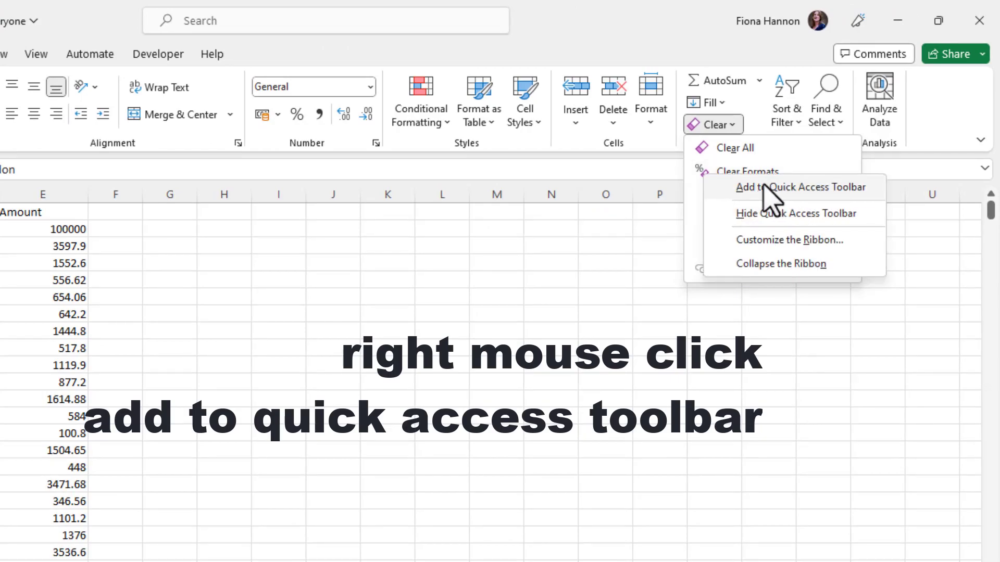
click(747, 190)
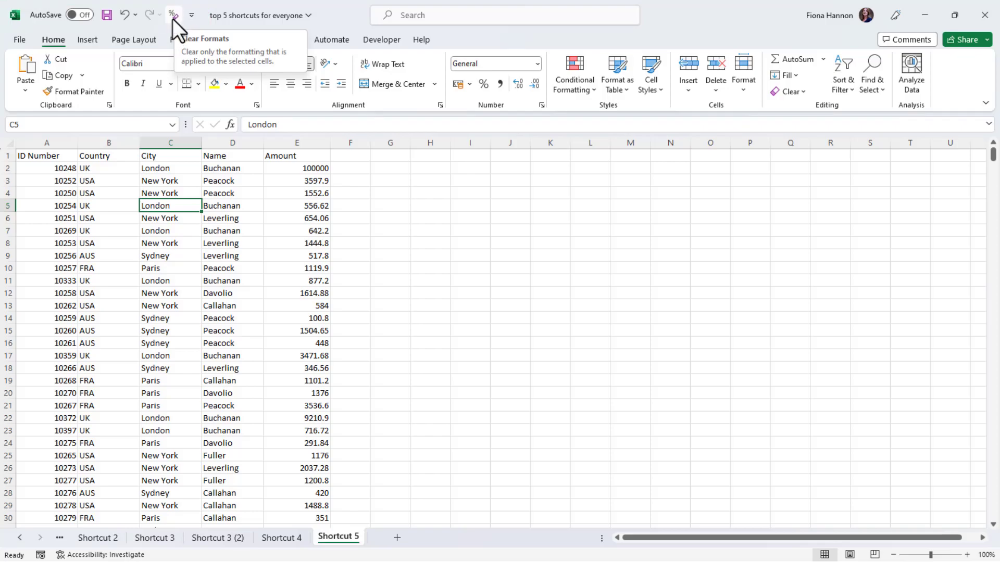
click(182, 178)
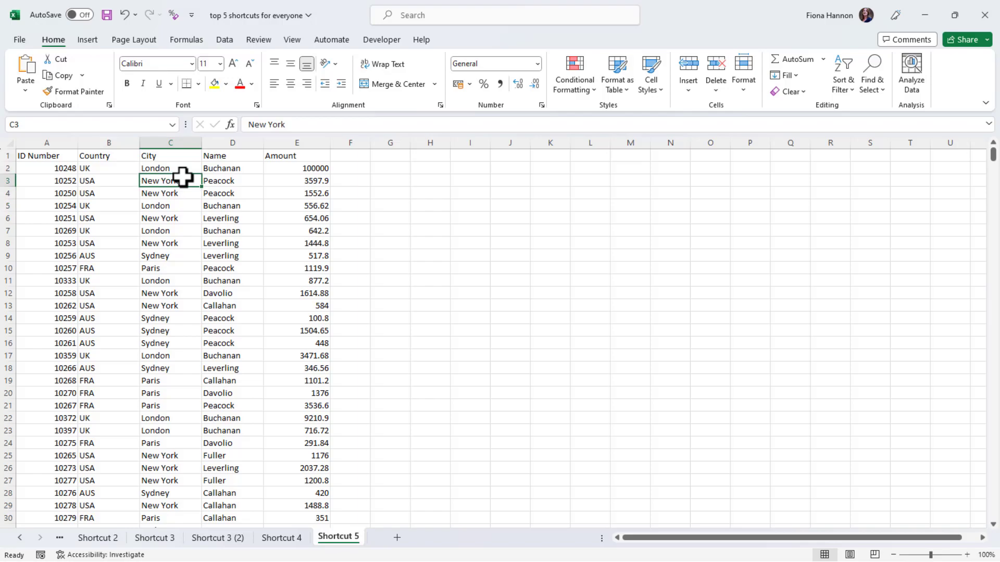